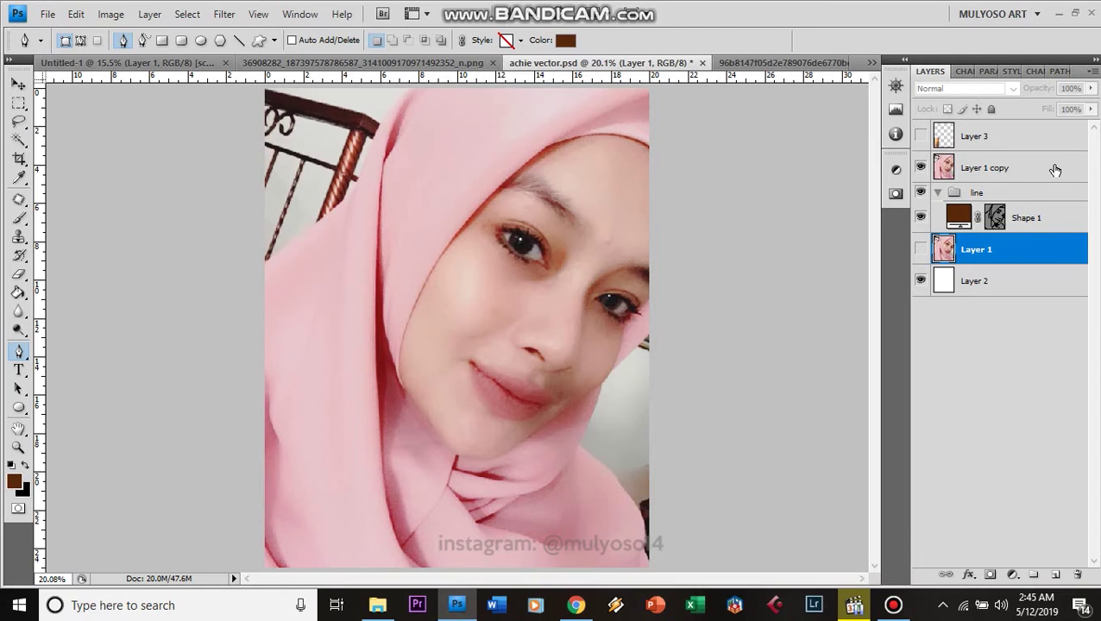
Step: Toggle the photo copy's visibility to inspect the line art, then select Layer 1
click(1054, 168)
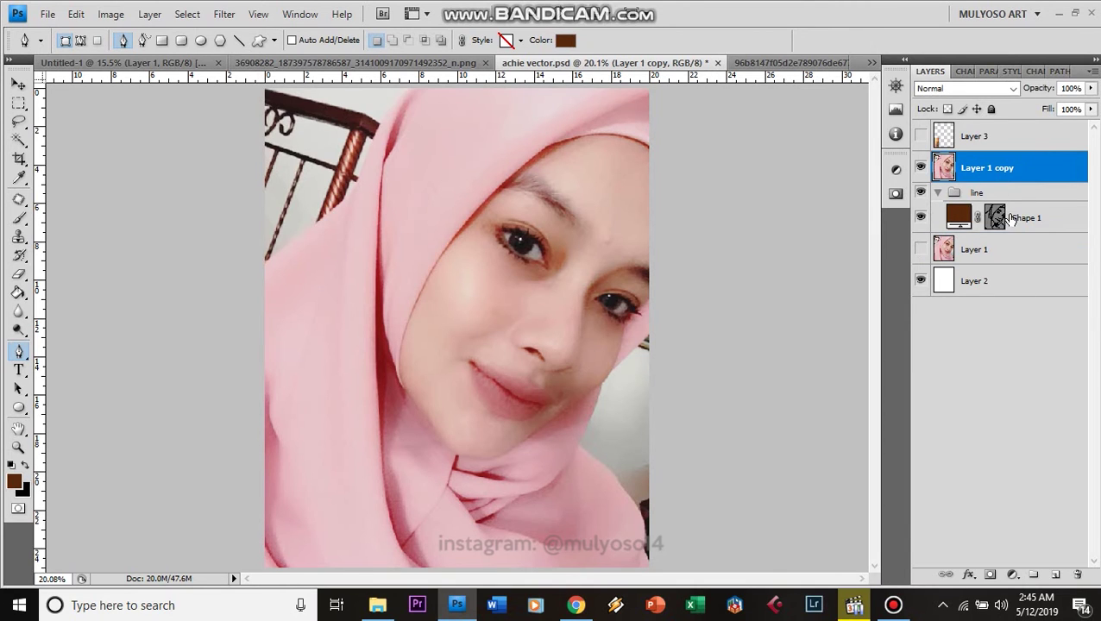
click(1042, 240)
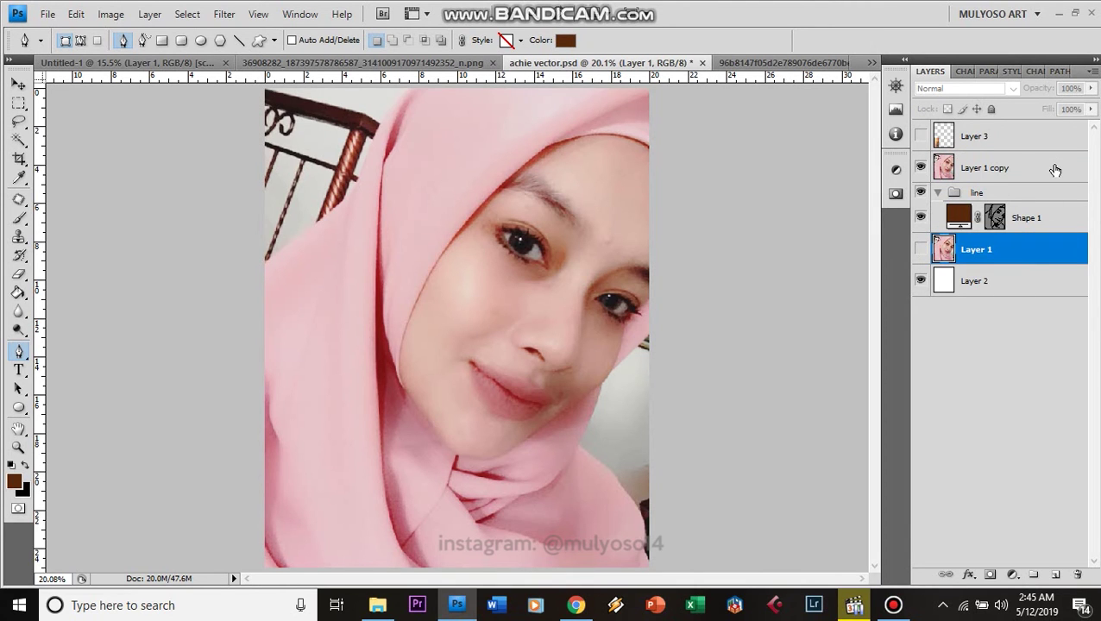
click(1054, 168)
click(1043, 226)
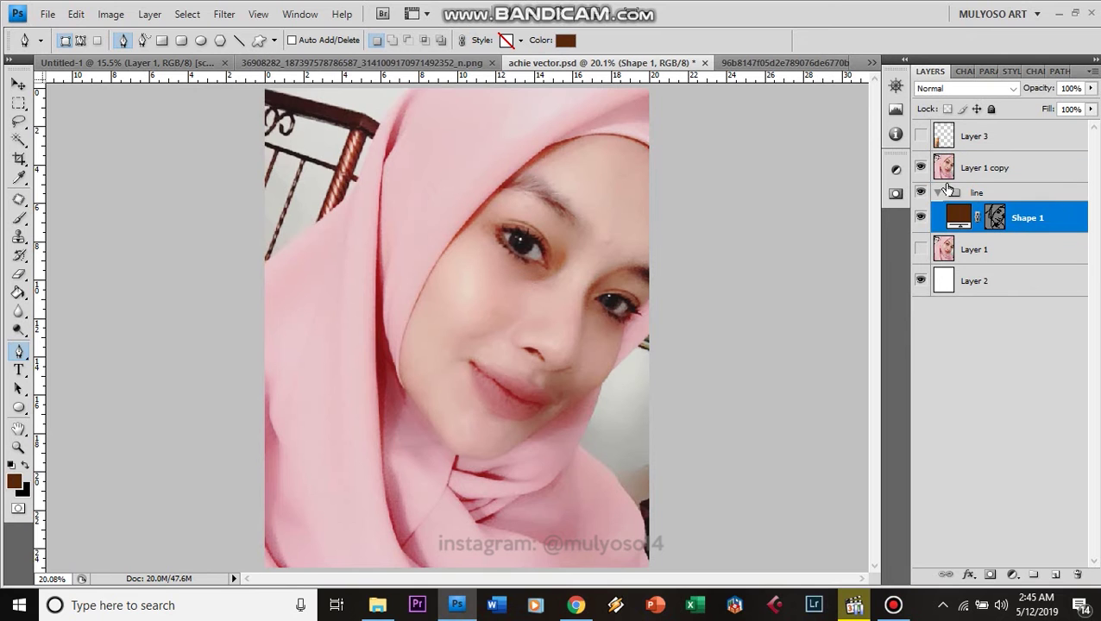
click(920, 168)
click(919, 169)
click(919, 168)
click(919, 168)
click(1000, 192)
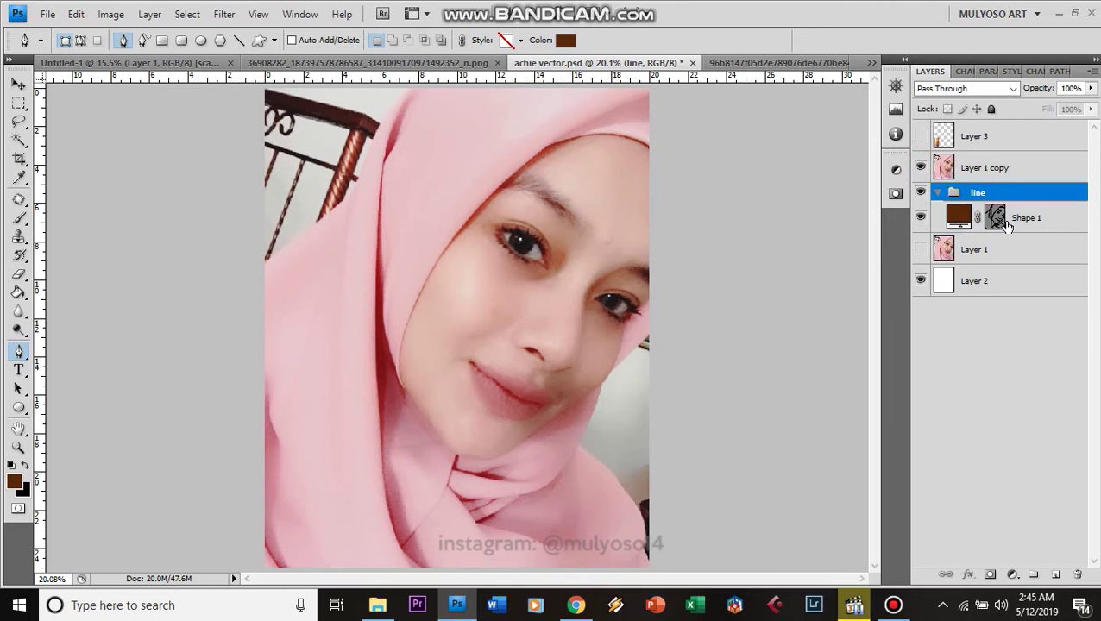
click(1000, 249)
Step: Create a new layer group above Layer 1 named 'mata'
click(1034, 575)
double_click(1002, 243)
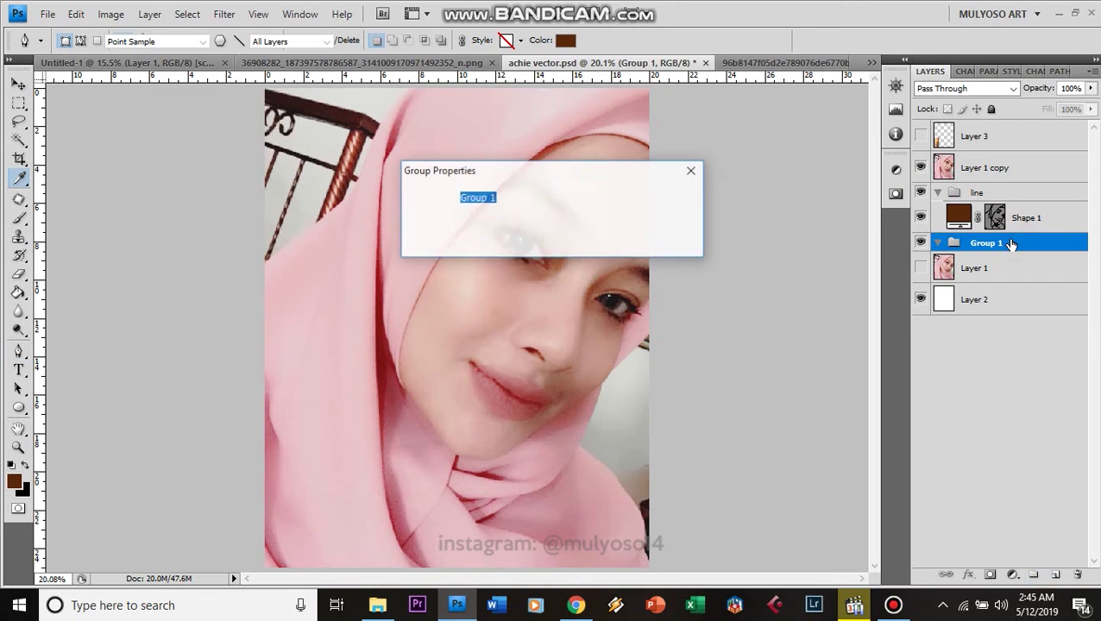
text(mata)
key(Return)
key(p)
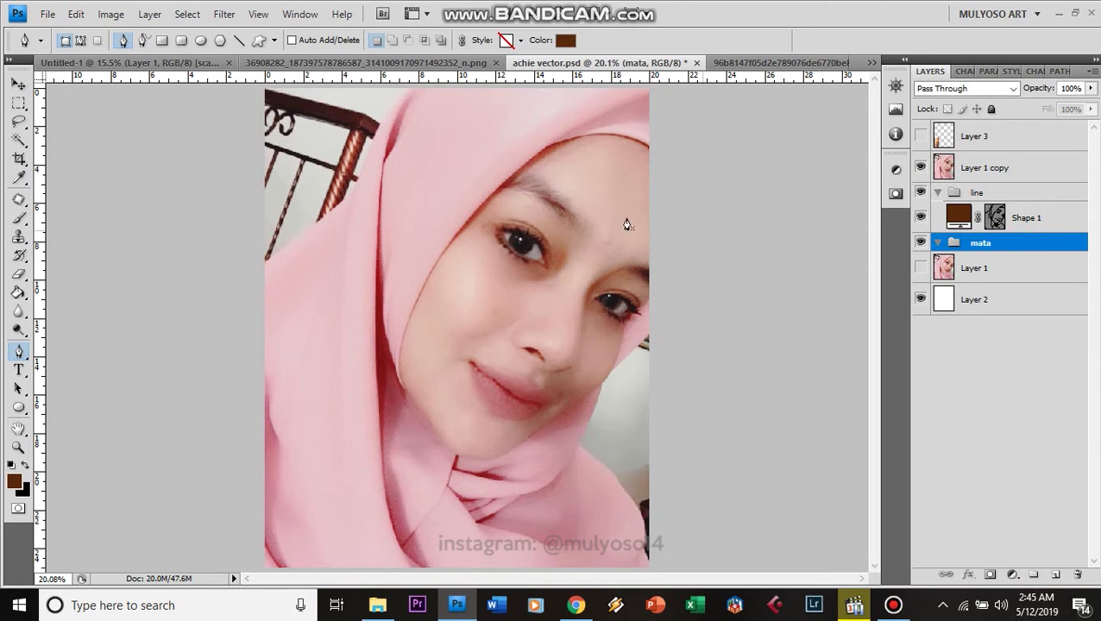
click(919, 167)
Step: Zoom into the upper-left eye and set the foreground colour to near-white #f0efef
click(919, 167)
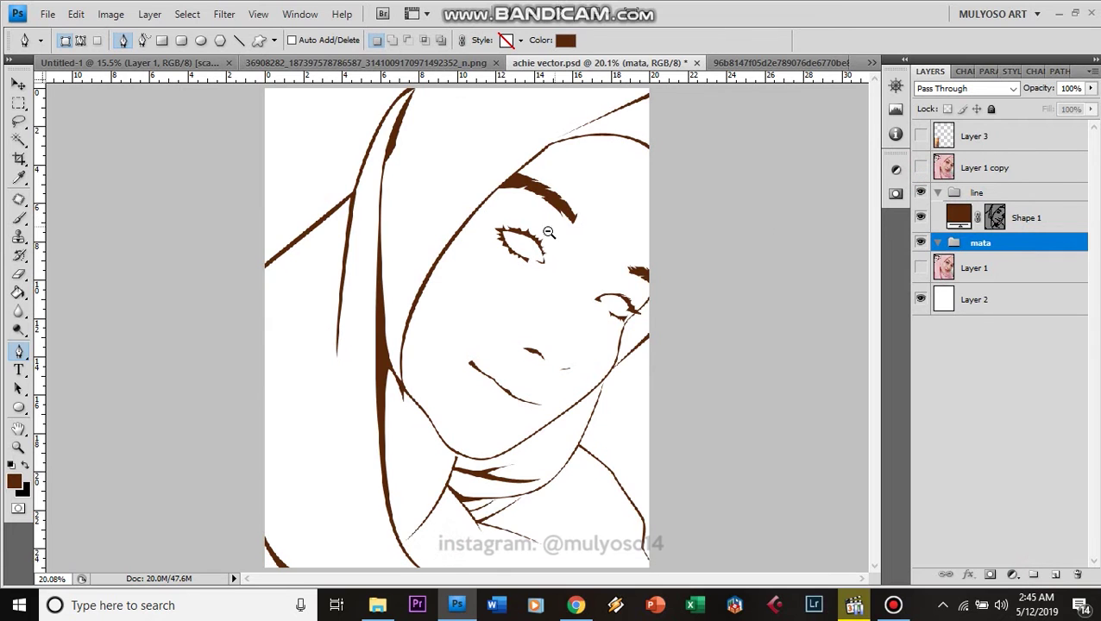
mouse_move(528, 243)
mouse_down()
mouse_move(619, 341)
mouse_move(490, 280)
mouse_move(572, 336)
mouse_move(546, 331)
mouse_up()
click(638, 340)
scroll(573, 336, down, 2)
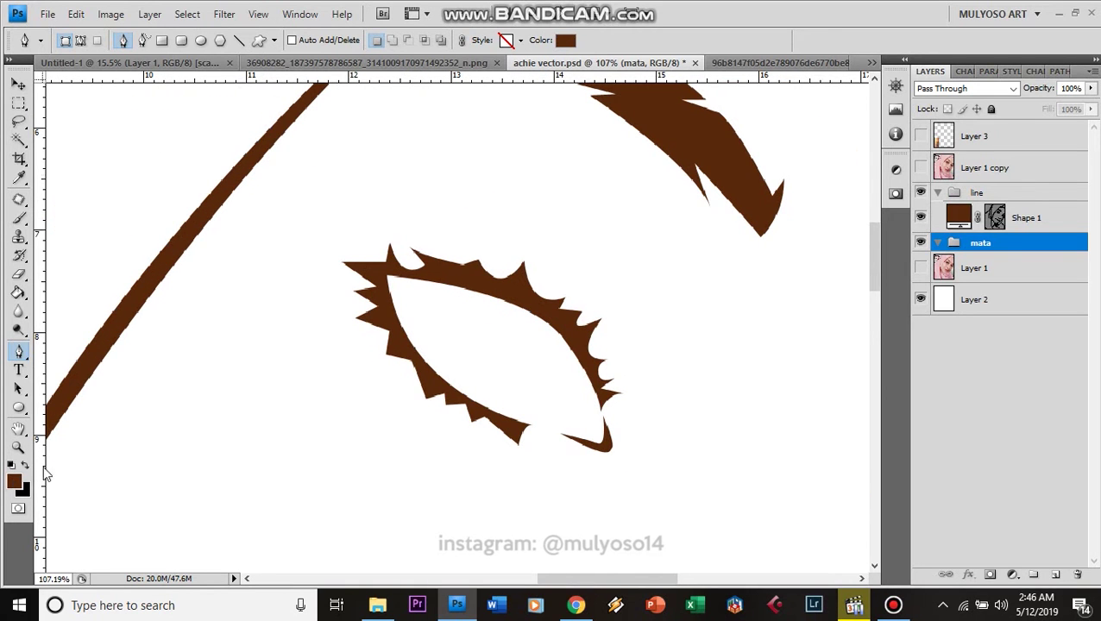
click(568, 39)
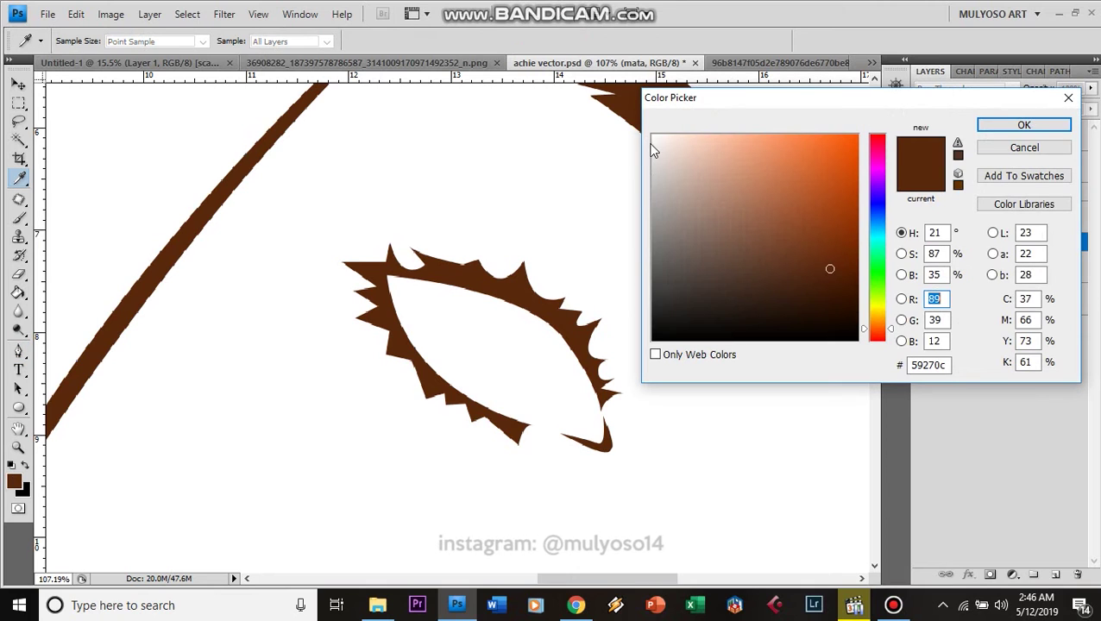
click(653, 146)
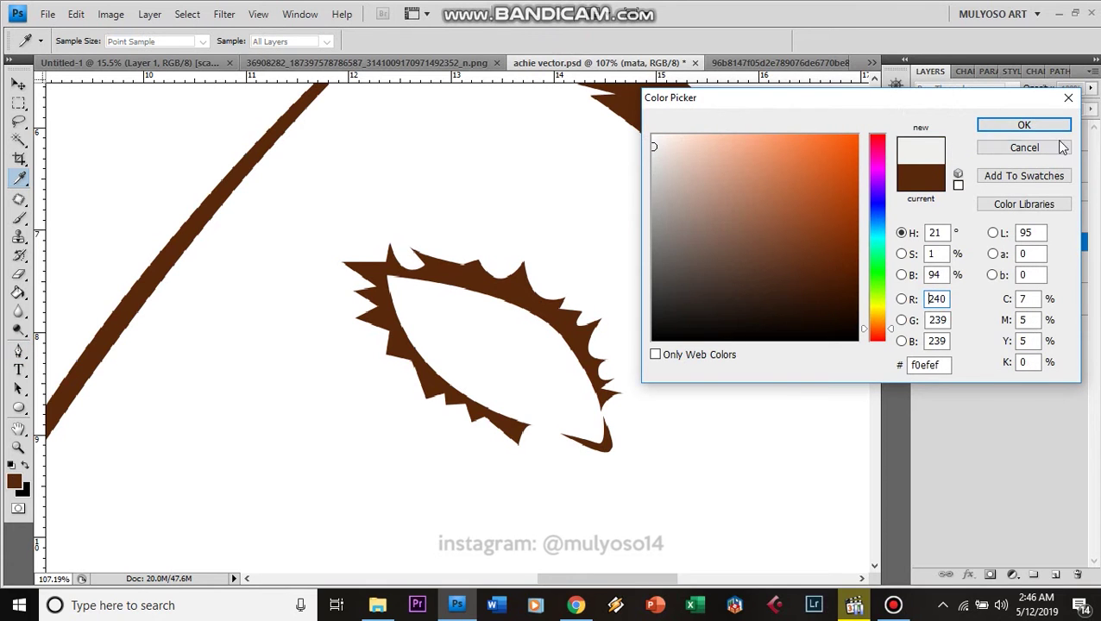
click(1023, 125)
Step: Start the pen-traced eye-white shape at the inner corner, curving along the lower lid
drag(471, 274, 441, 264)
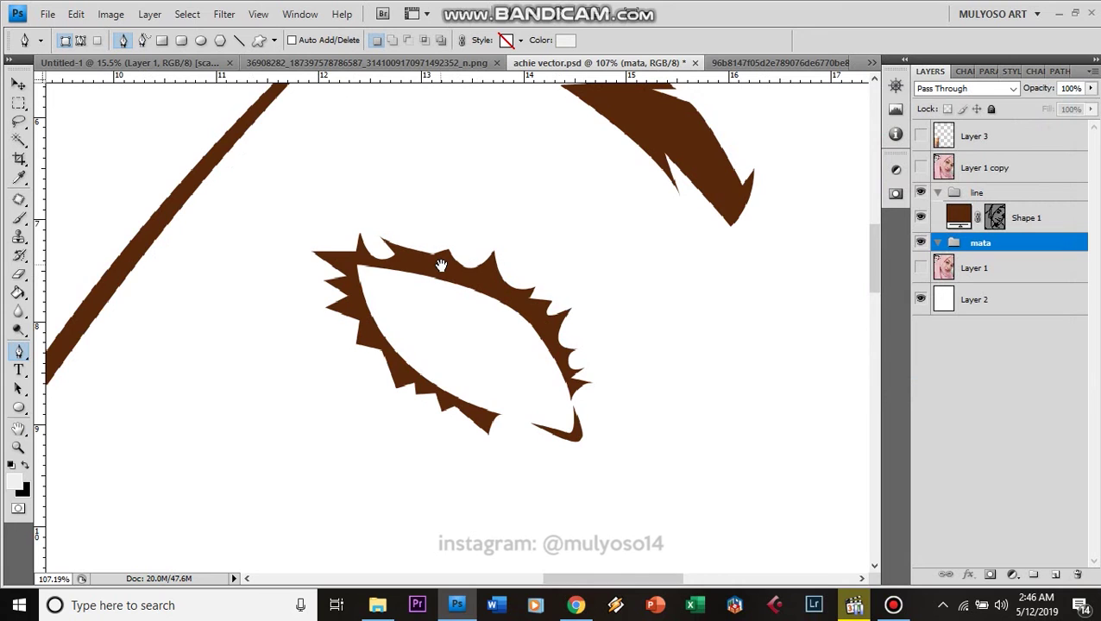
ctrl+click(440, 264)
drag(323, 416, 354, 442)
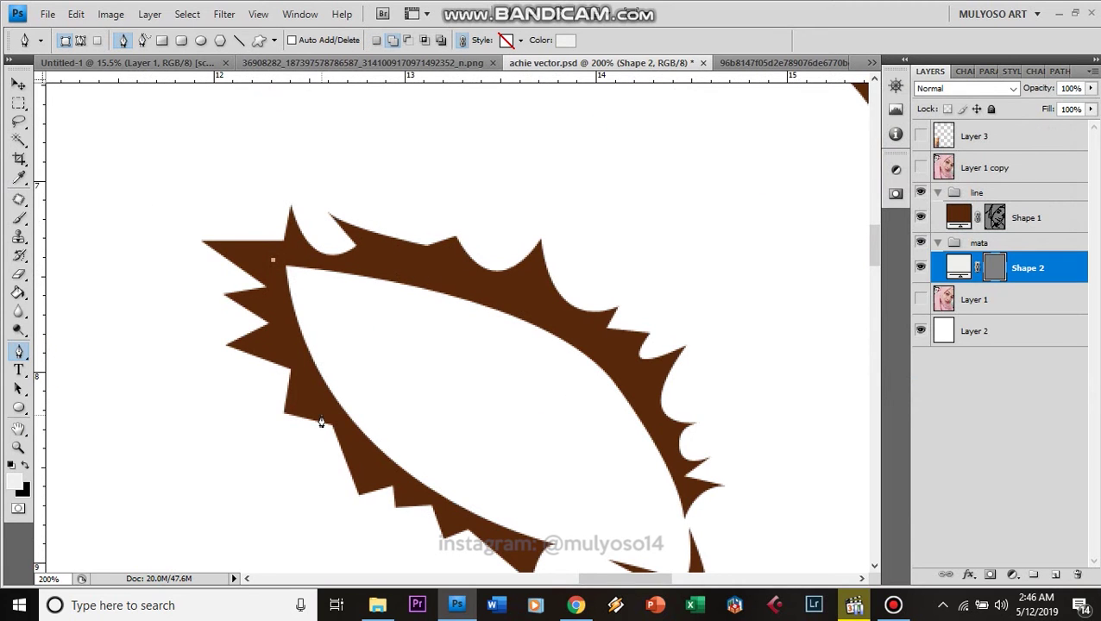
drag(401, 478, 466, 516)
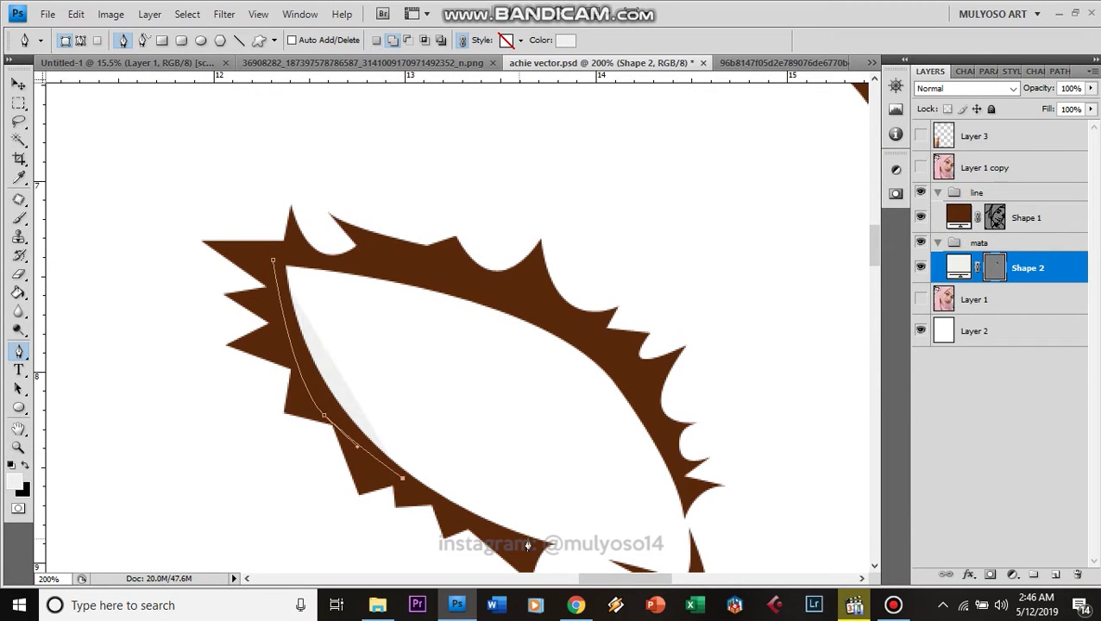
drag(543, 546, 580, 552)
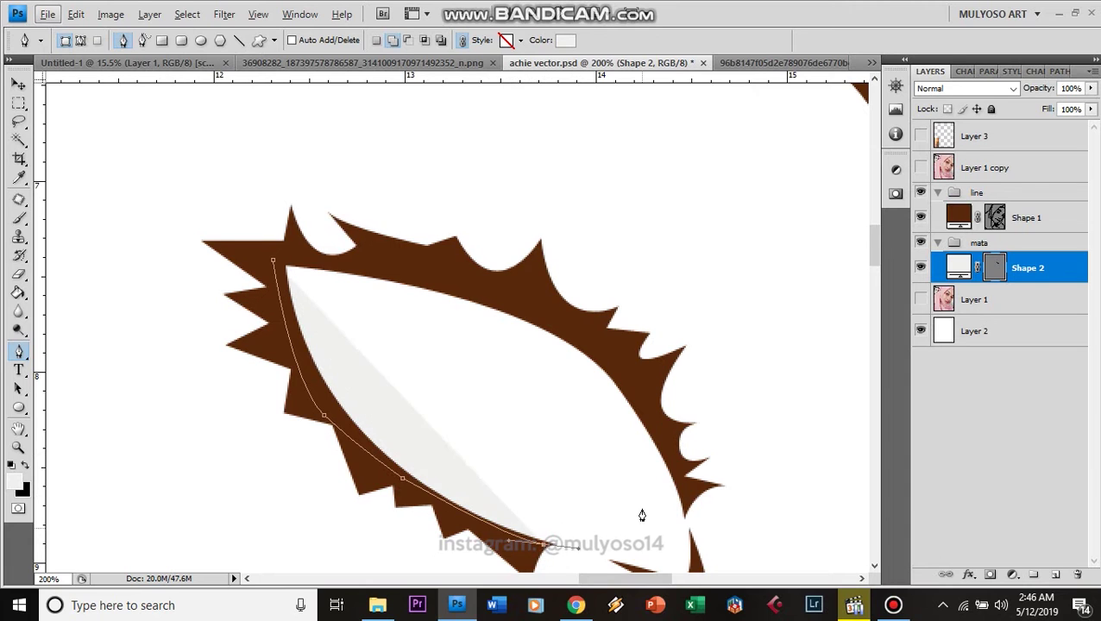
scroll(710, 513, down, 2)
scroll(590, 329, down, 2)
drag(559, 380, 652, 417)
Step: Trace around the outer corner and along the upper lid, closing the eye-white shape
click(602, 397)
click(628, 328)
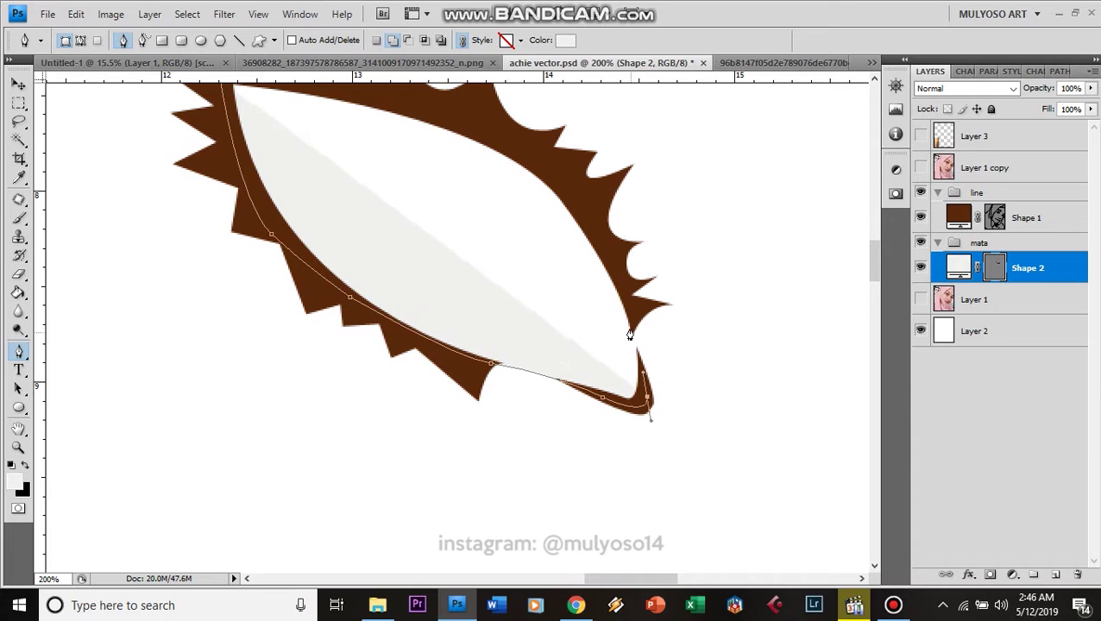
click(586, 204)
click(511, 139)
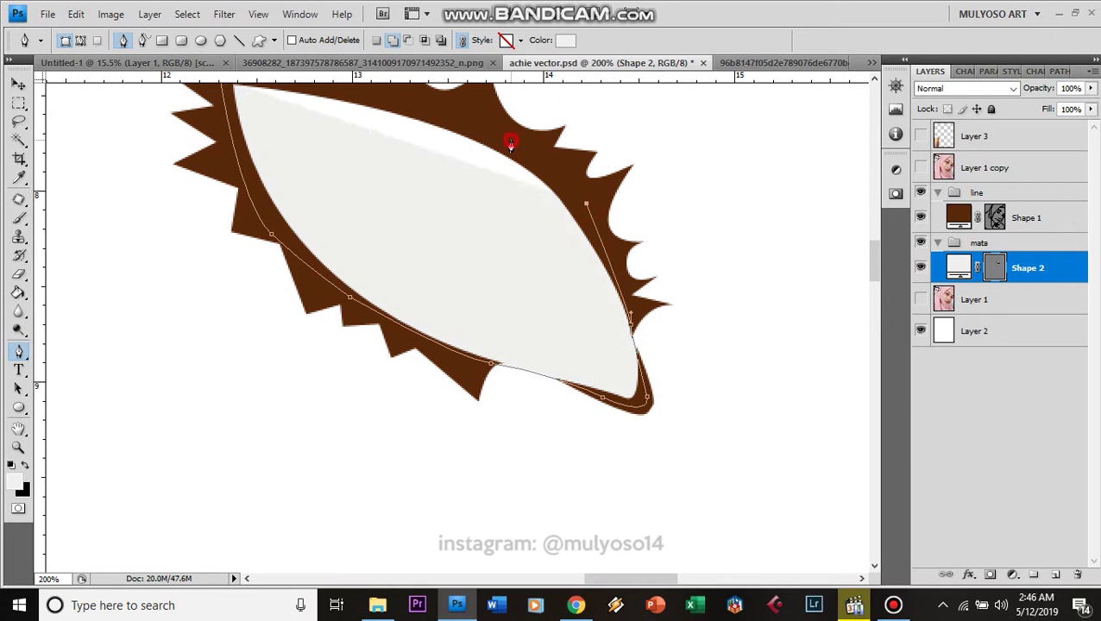
click(440, 113)
drag(401, 191, 593, 381)
click(428, 262)
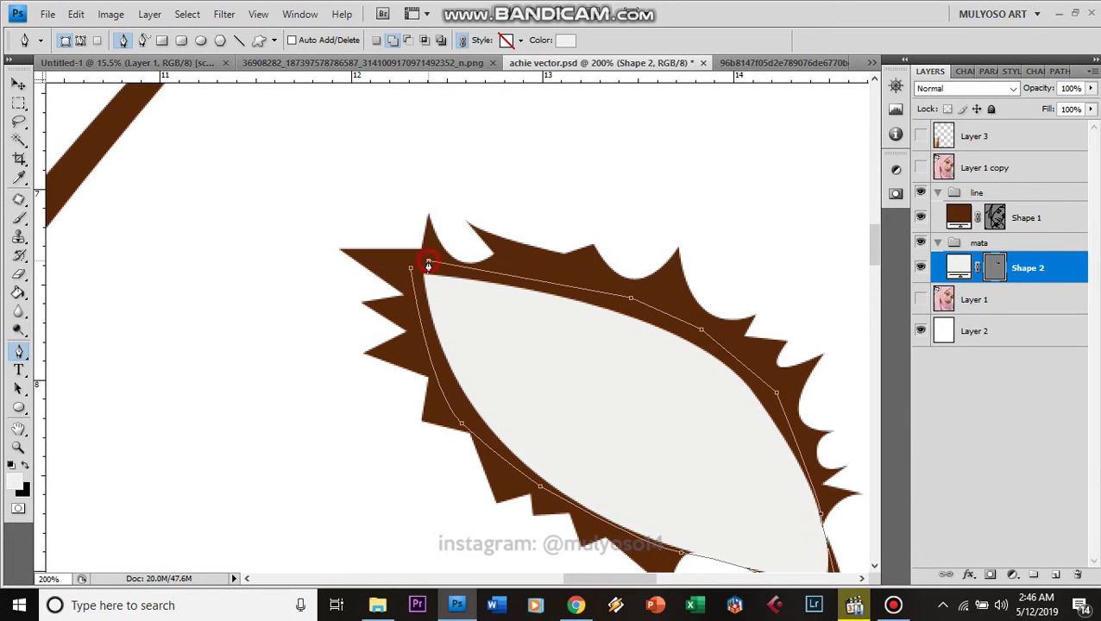
click(409, 274)
Step: Compare the shape against the photo and undo an accidental extra shape
scroll(725, 226, down, 2)
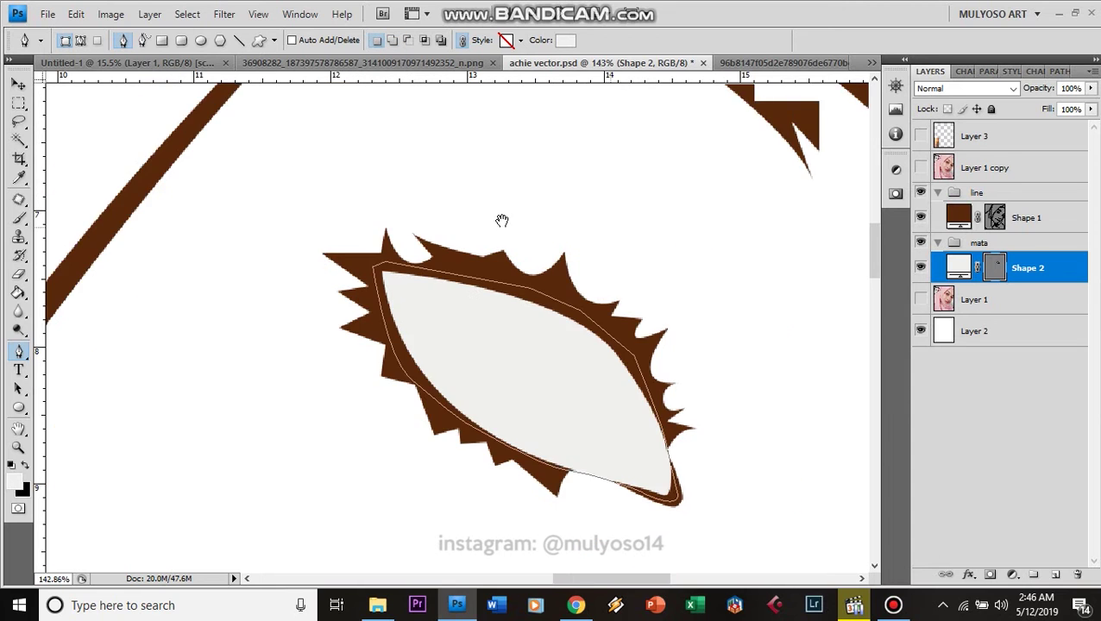
click(920, 167)
click(920, 169)
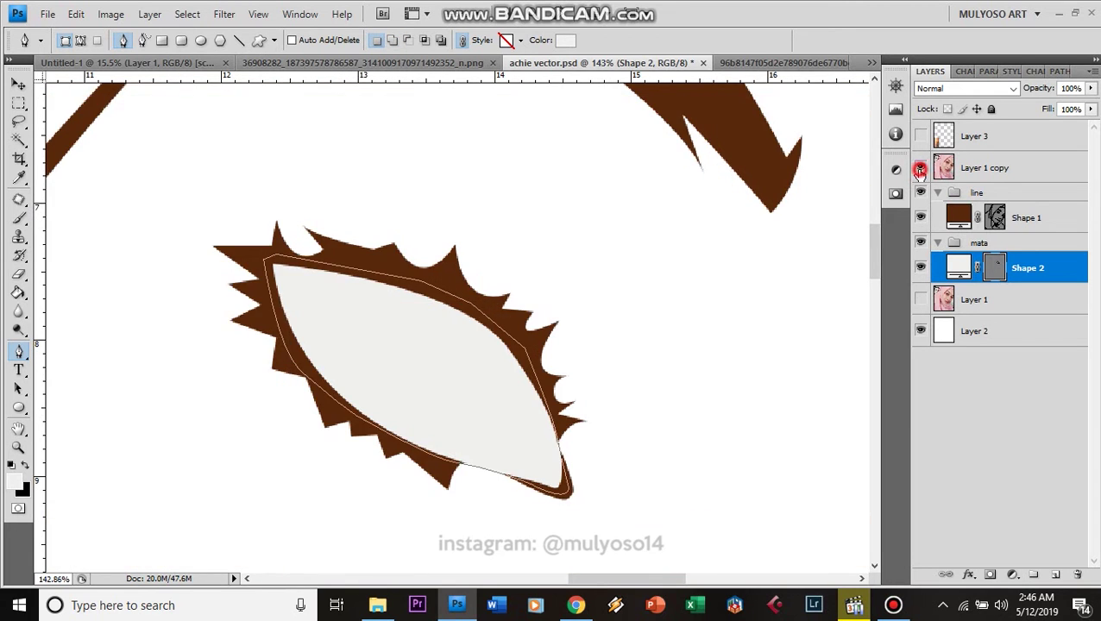
click(920, 169)
key(alt)
click(472, 470)
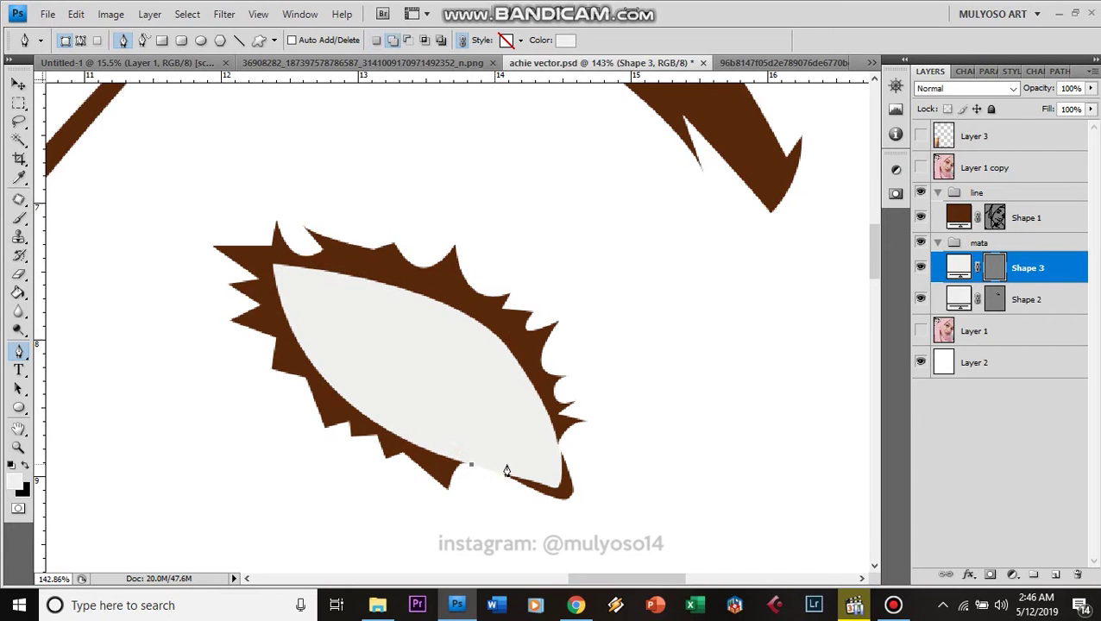
key(ctrl+z)
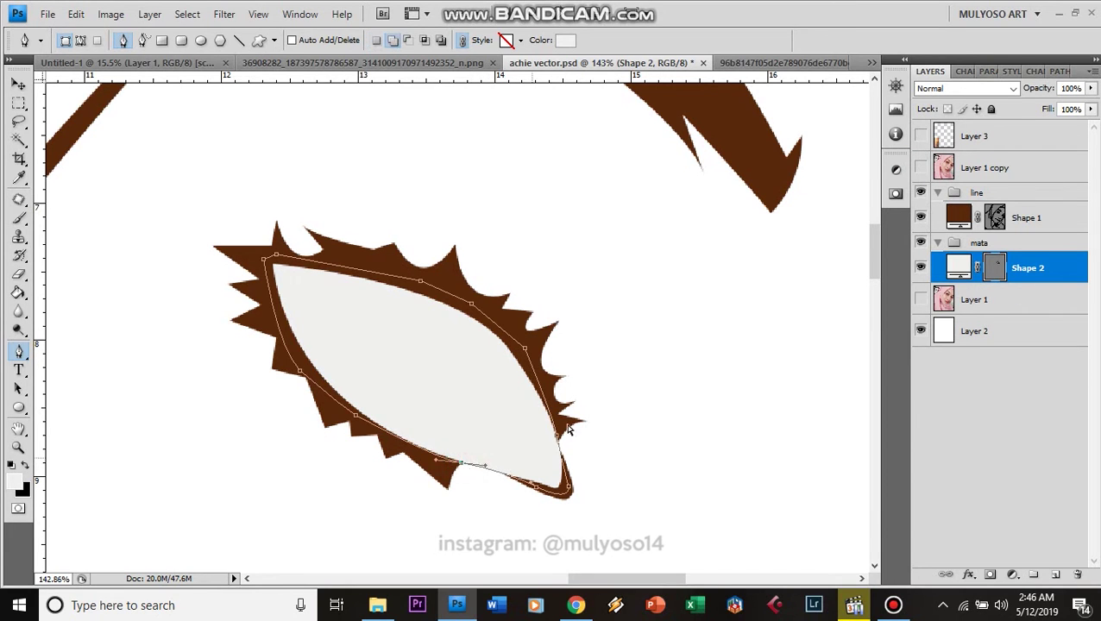
Step: Select the Shape 2 eye-white layer, zoom in, and show the photo again
click(919, 168)
click(1027, 217)
click(994, 268)
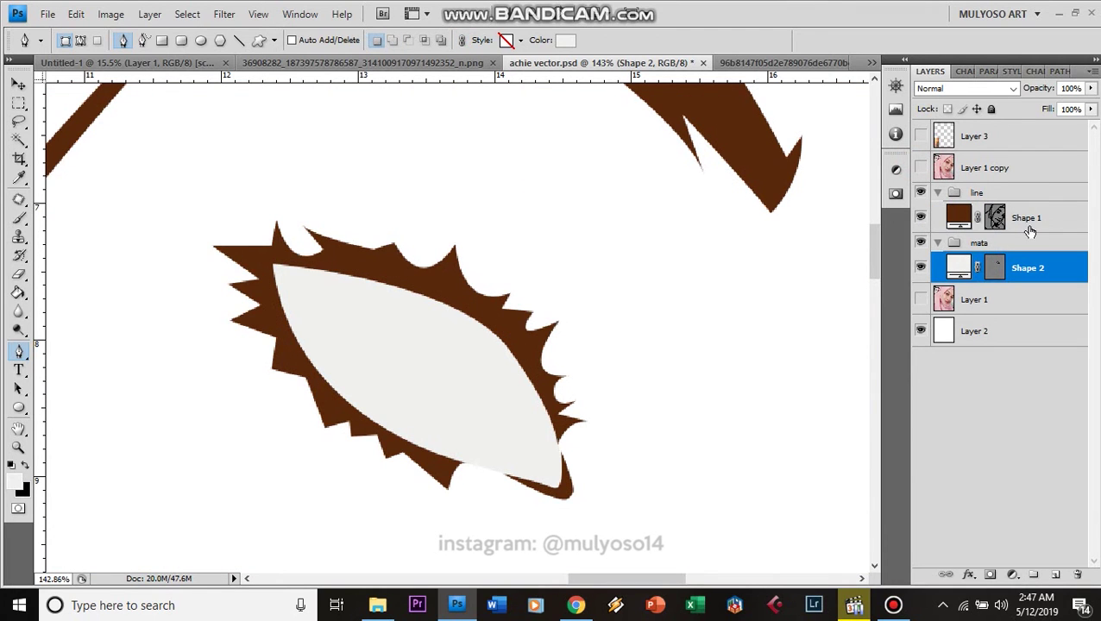
click(363, 293)
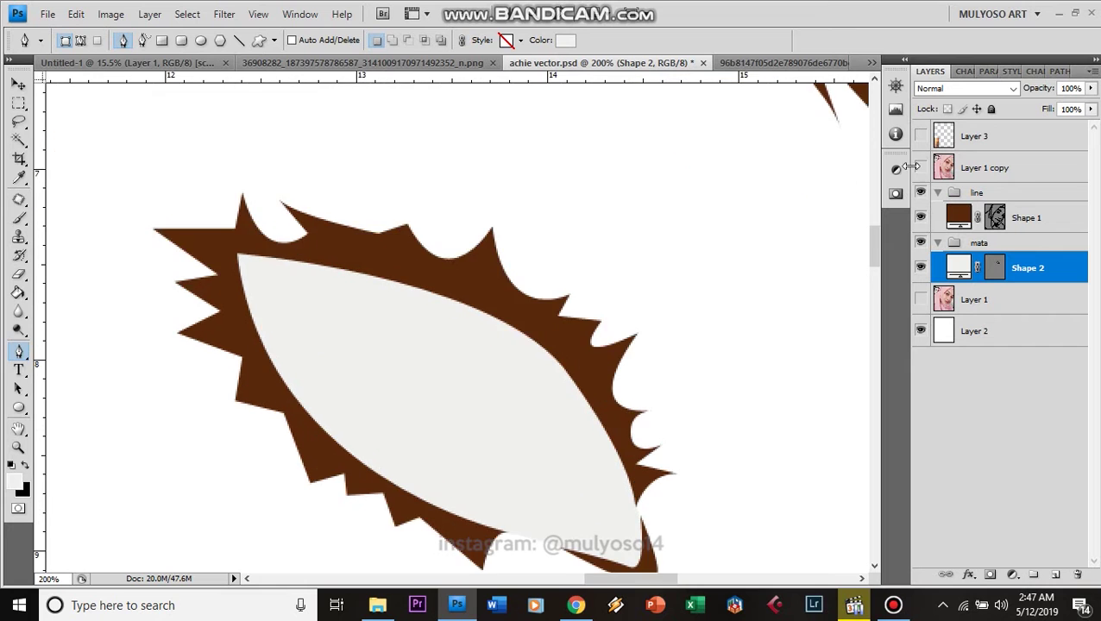
click(919, 168)
scroll(631, 222, down, 2)
Step: Draw an ellipse circle over the iris and shift it left into place
scroll(632, 221, down, 2)
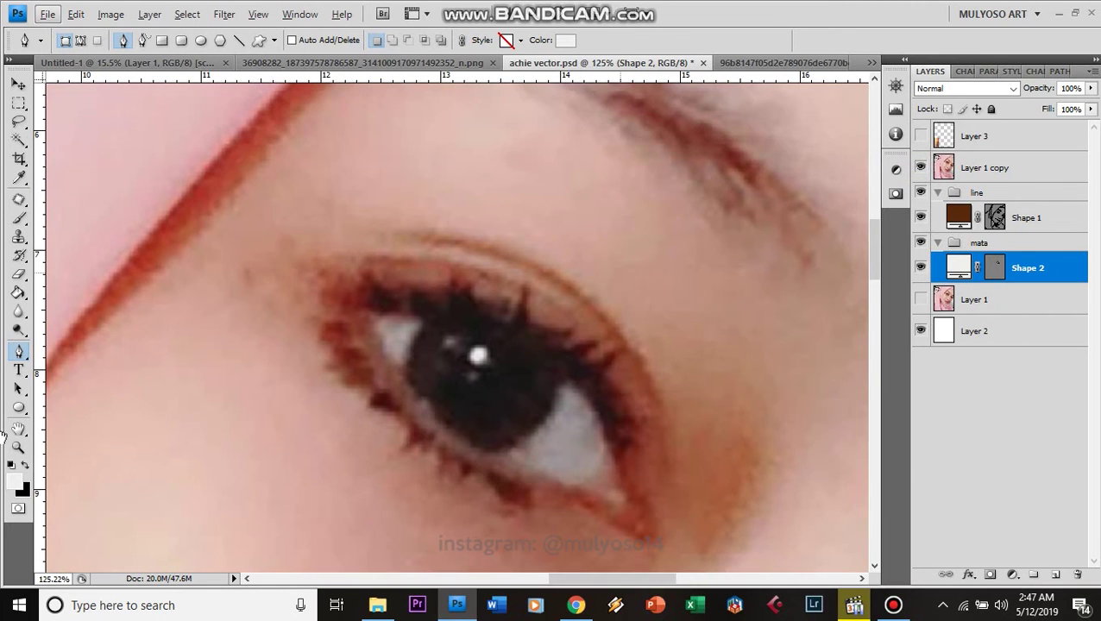
click(19, 407)
drag(439, 292, 604, 454)
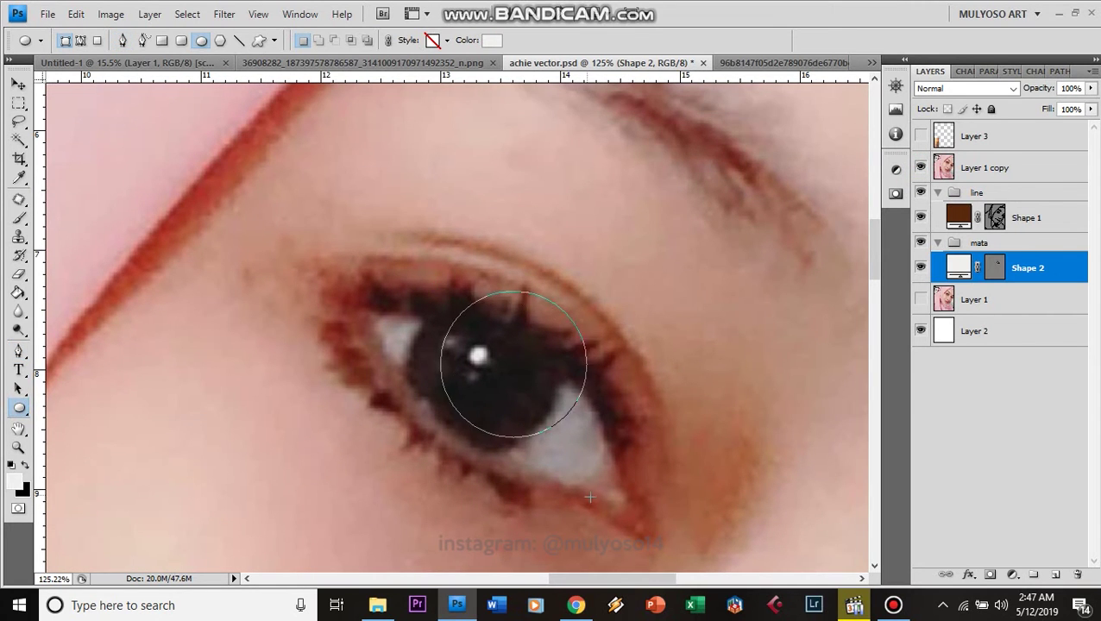
click(19, 84)
drag(562, 334, 519, 341)
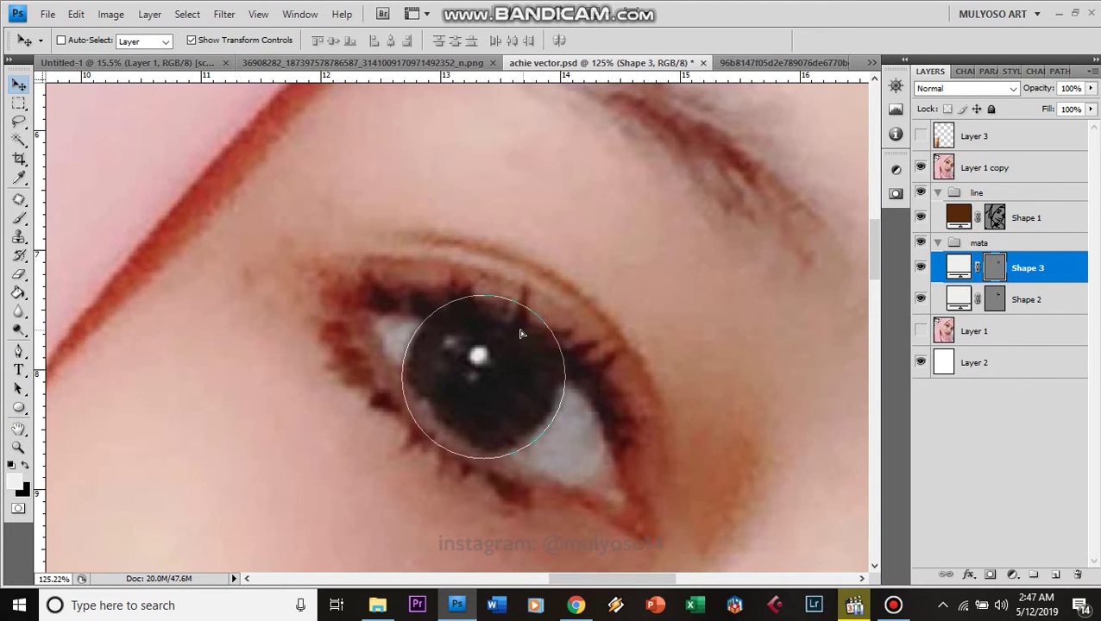
Step: Clip the iris circle to the eye white and fill it with brown sampled from the line art
right_click(1046, 277)
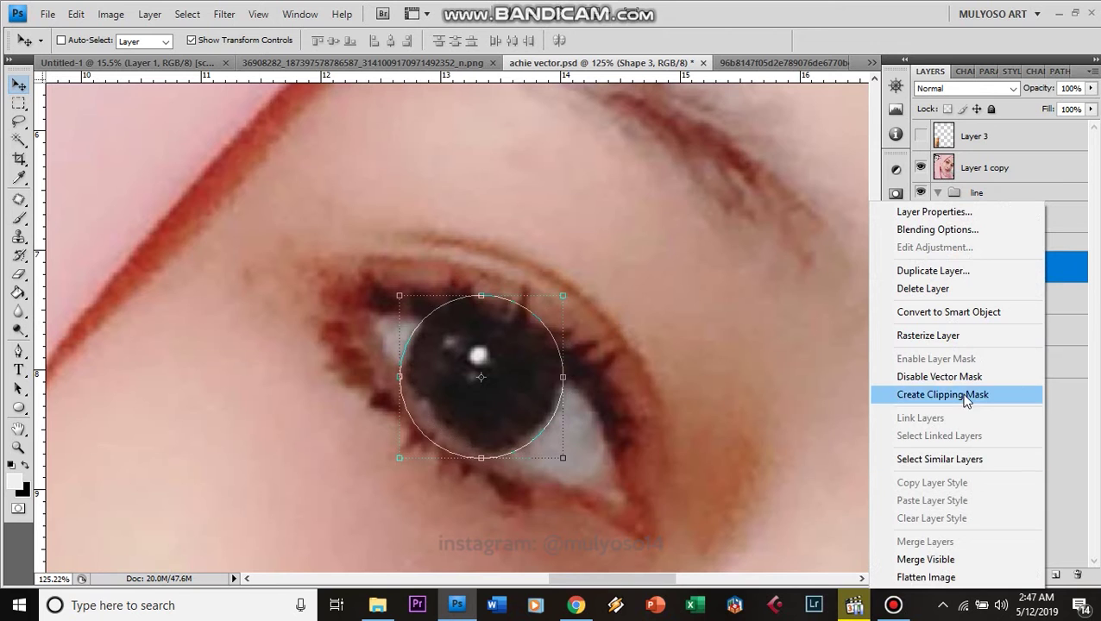
click(998, 395)
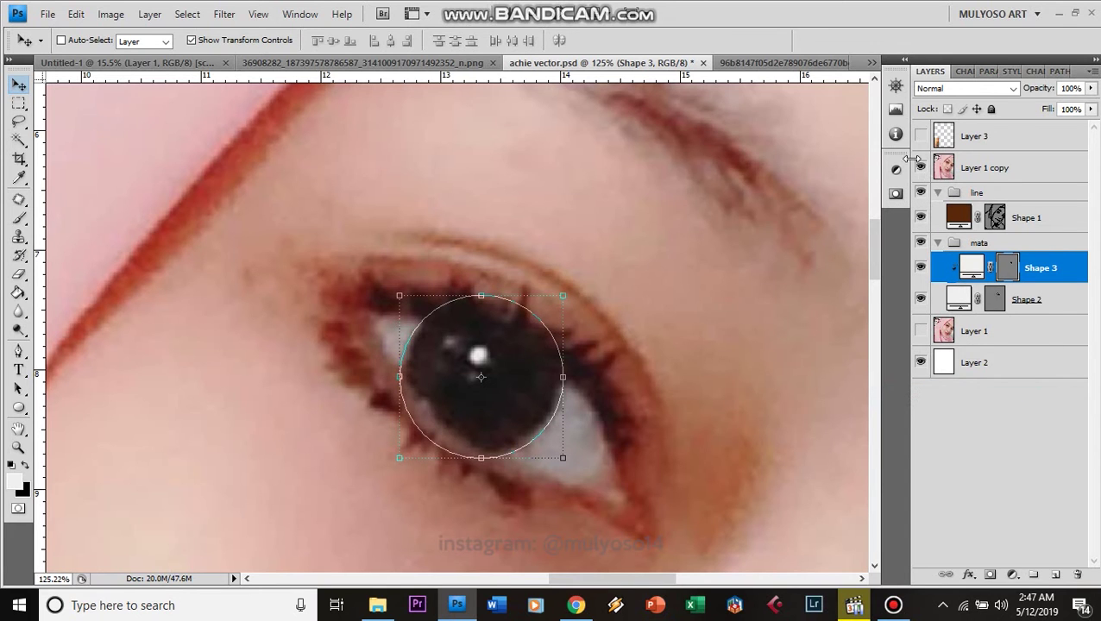
click(920, 167)
double_click(971, 268)
click(604, 353)
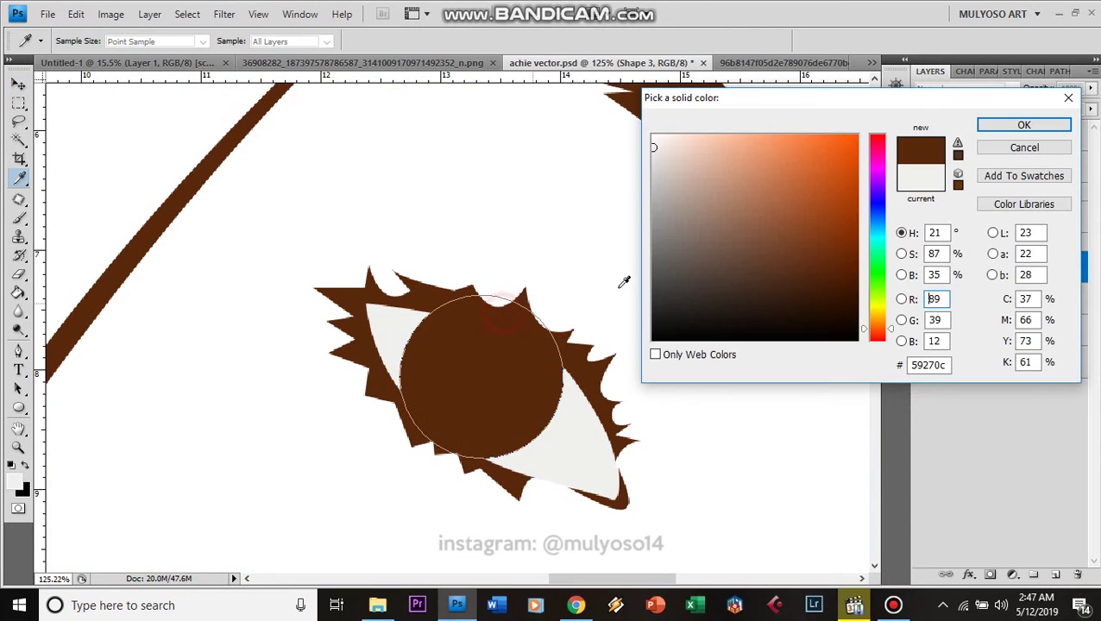
click(1023, 125)
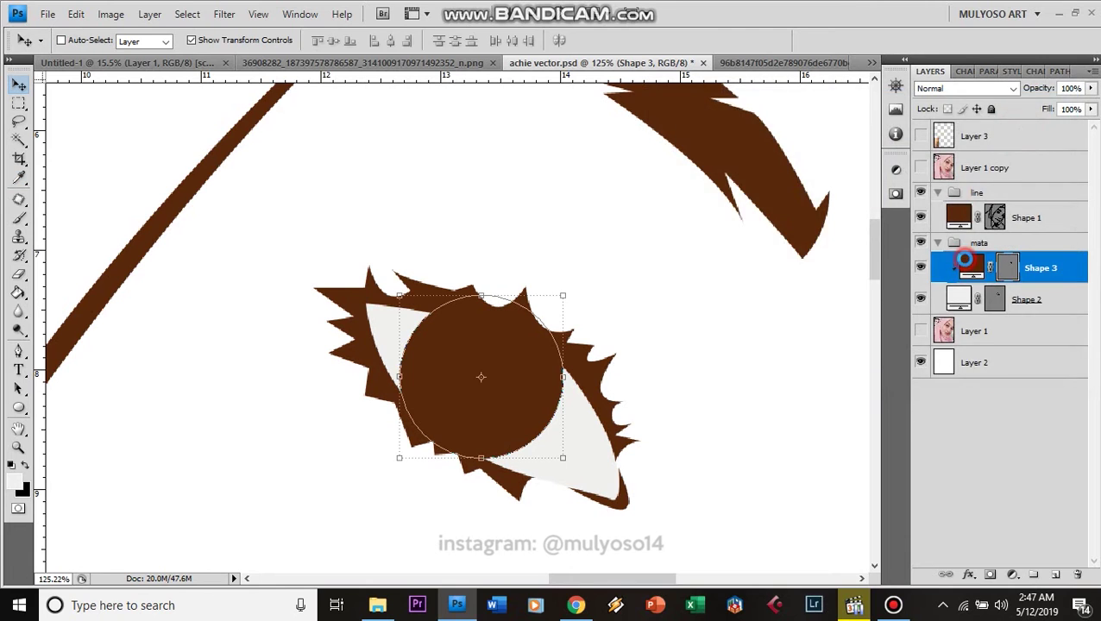
Step: Darken the iris fill and give the Shape 1 line art the same dark brown
double_click(965, 259)
click(835, 278)
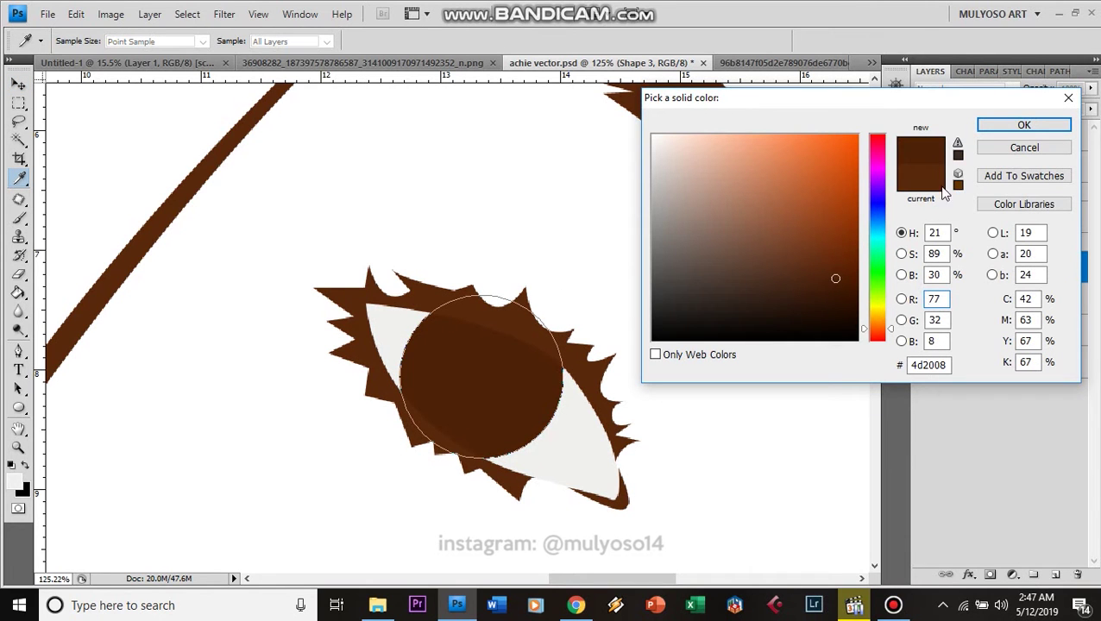
click(839, 287)
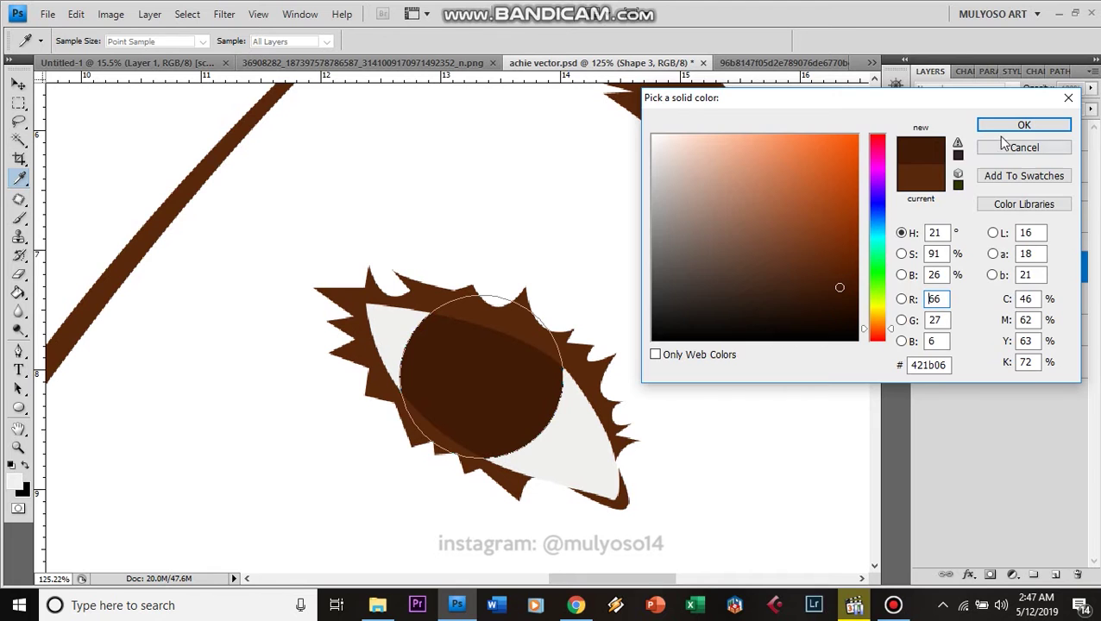
click(1007, 126)
double_click(954, 215)
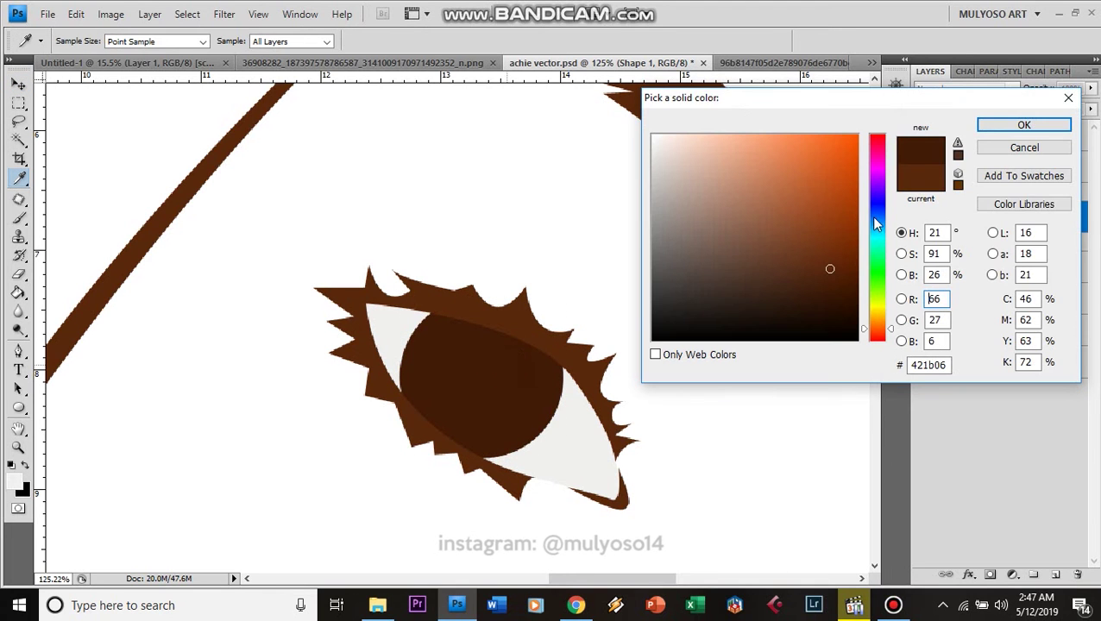
click(838, 287)
click(1041, 127)
click(919, 167)
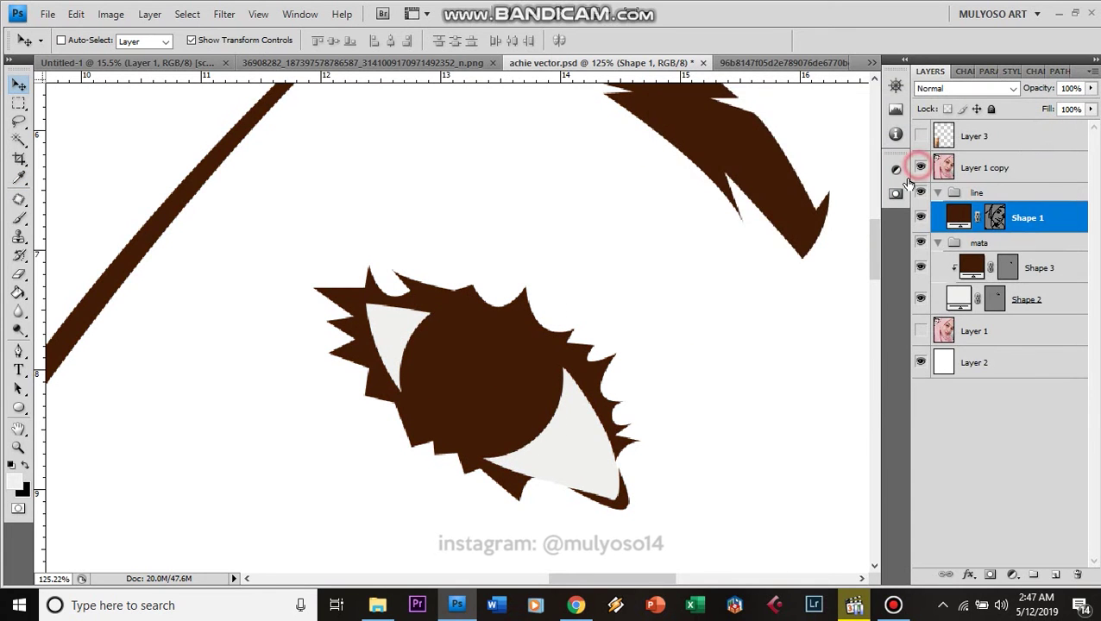
Step: Duplicate the iris circle and scale one copy down into a smaller inner circle
click(920, 167)
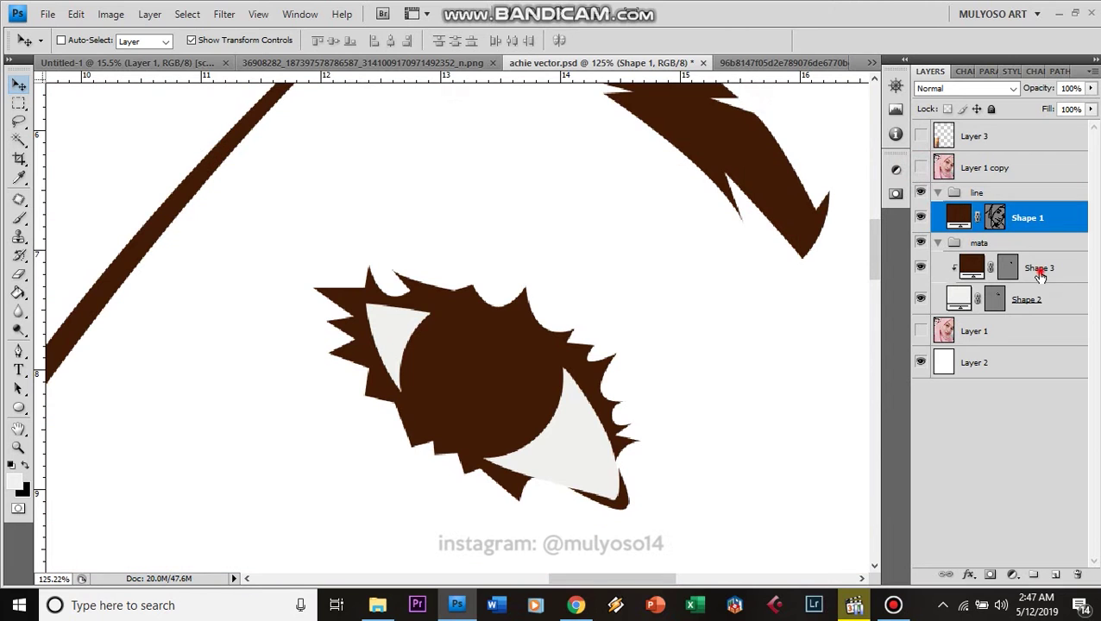
click(1038, 269)
key(ctrl+j)
drag(1036, 296, 1035, 263)
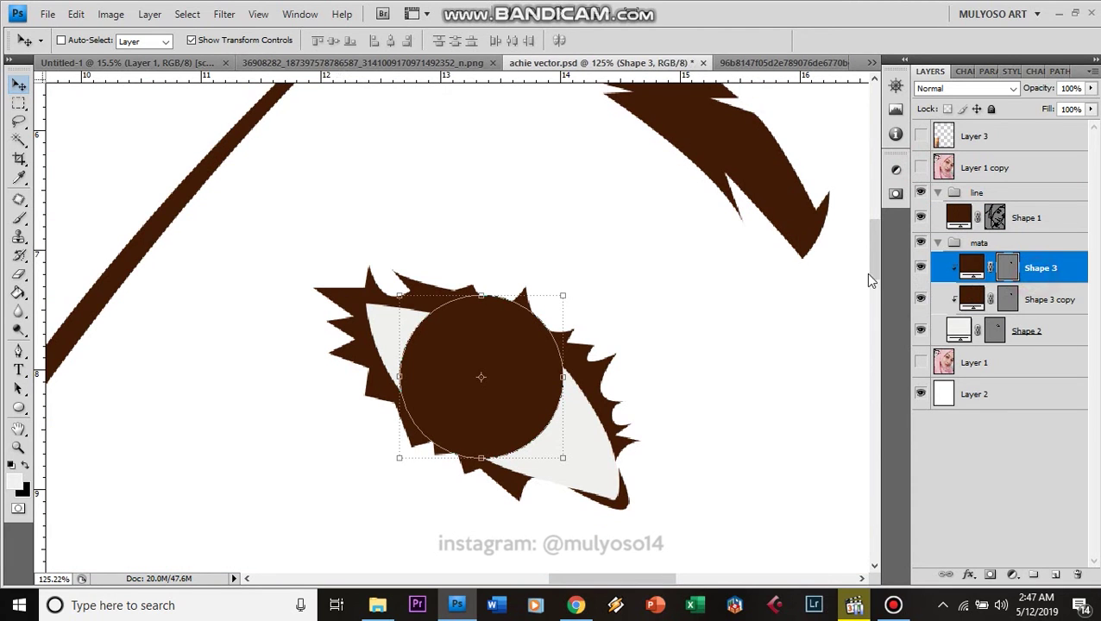
drag(397, 299, 417, 314)
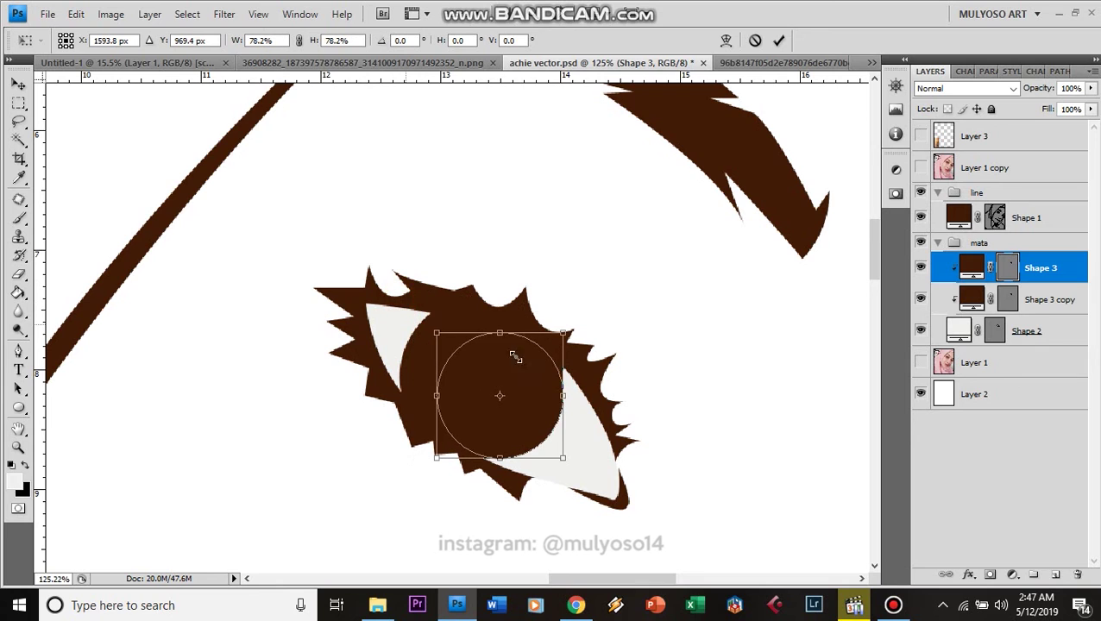
drag(543, 315, 548, 313)
click(778, 40)
Step: Duplicate the inner circle and shrink it into a dark pupil
key(ctrl+j)
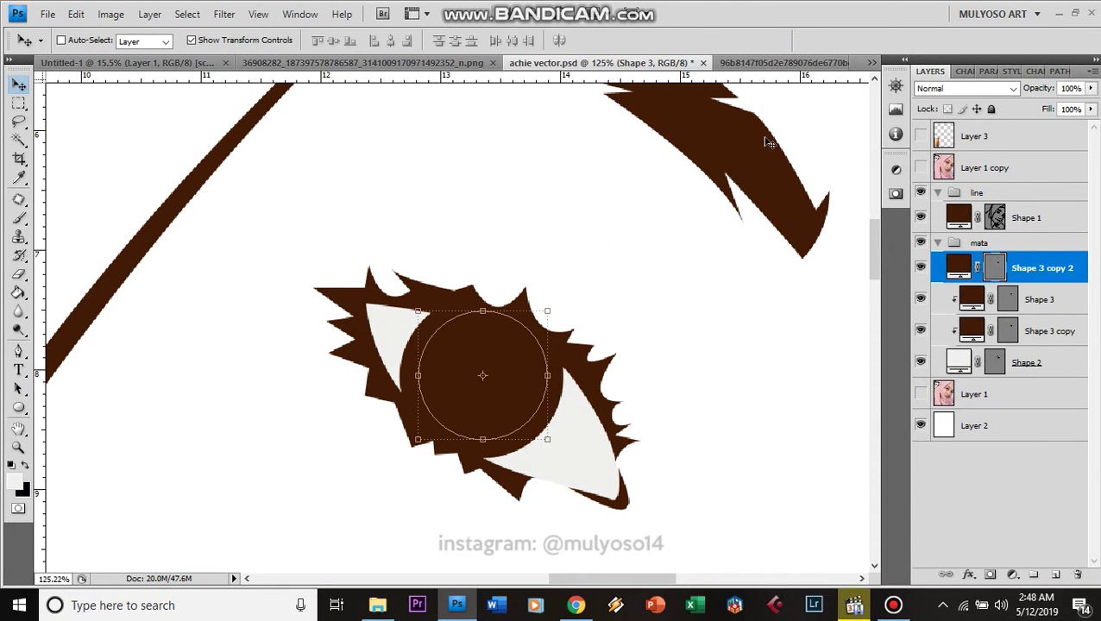
click(417, 309)
drag(417, 308, 453, 332)
drag(522, 384, 507, 345)
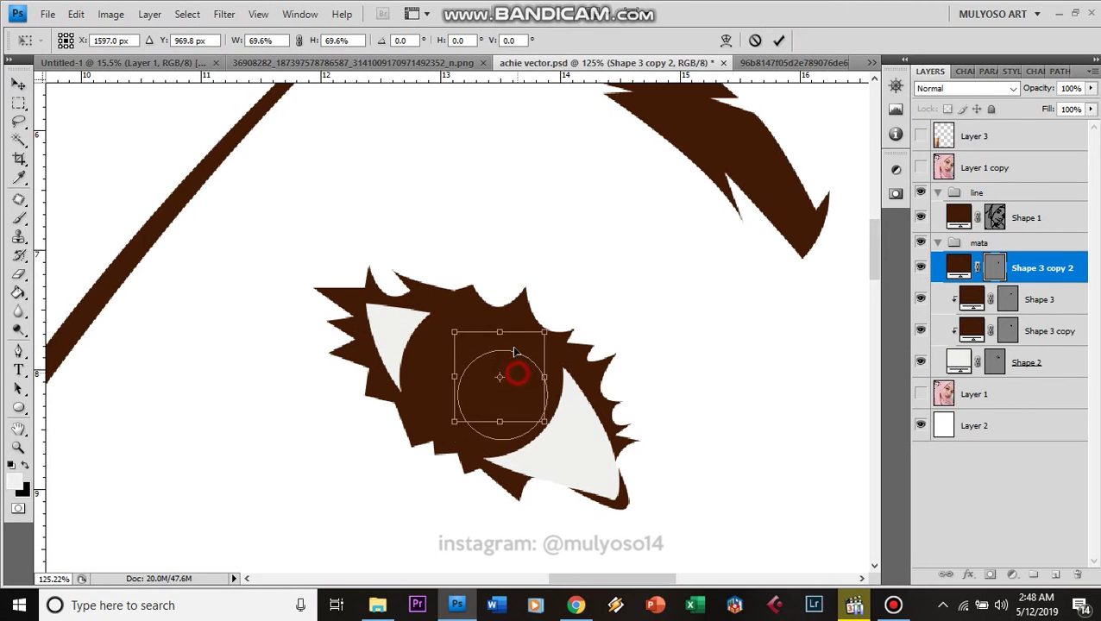
click(778, 40)
mouse_move(1035, 268)
mouse_down()
mouse_move(1034, 297)
mouse_move(1027, 256)
mouse_up()
Step: Recolour the middle circle medium tan brown and centre the pupil inside the iris ring
double_click(968, 298)
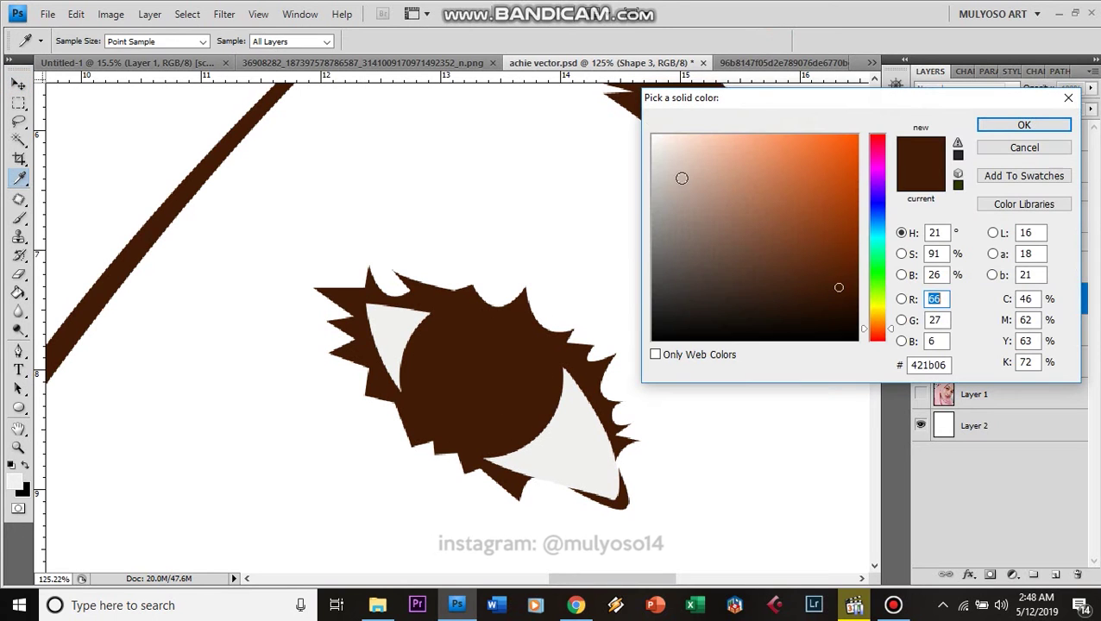
click(681, 178)
drag(710, 202, 744, 190)
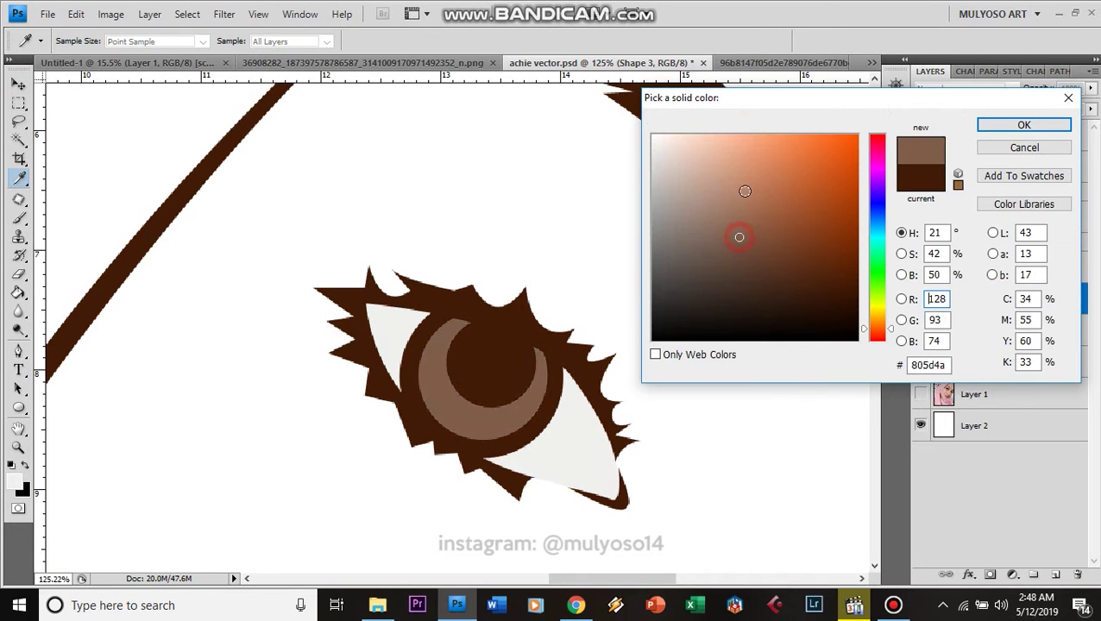
click(983, 127)
click(1032, 255)
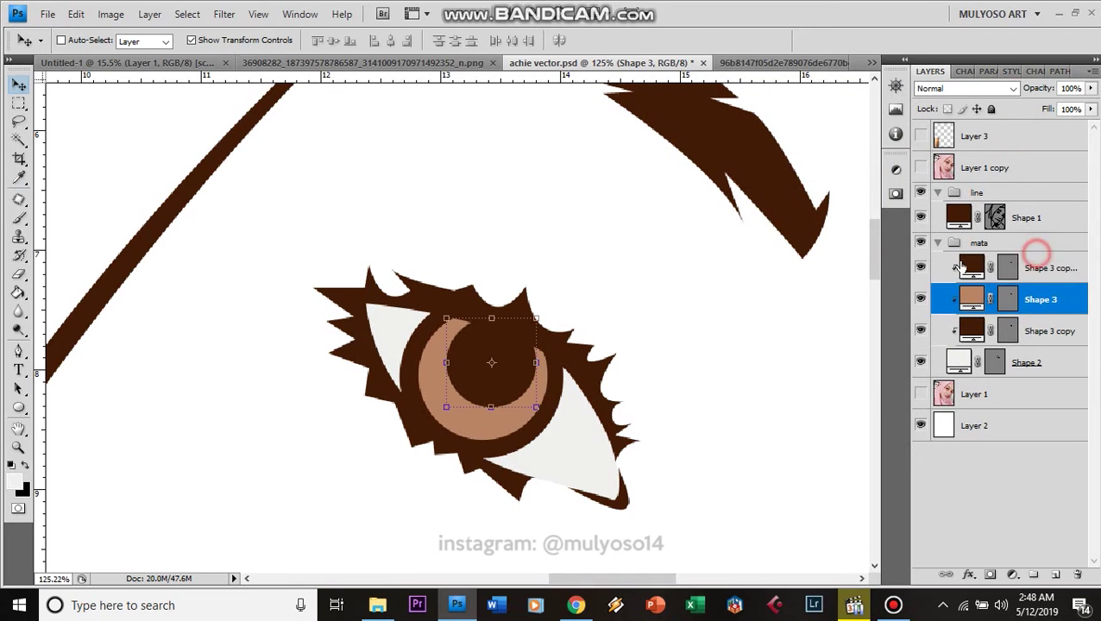
drag(502, 358, 501, 373)
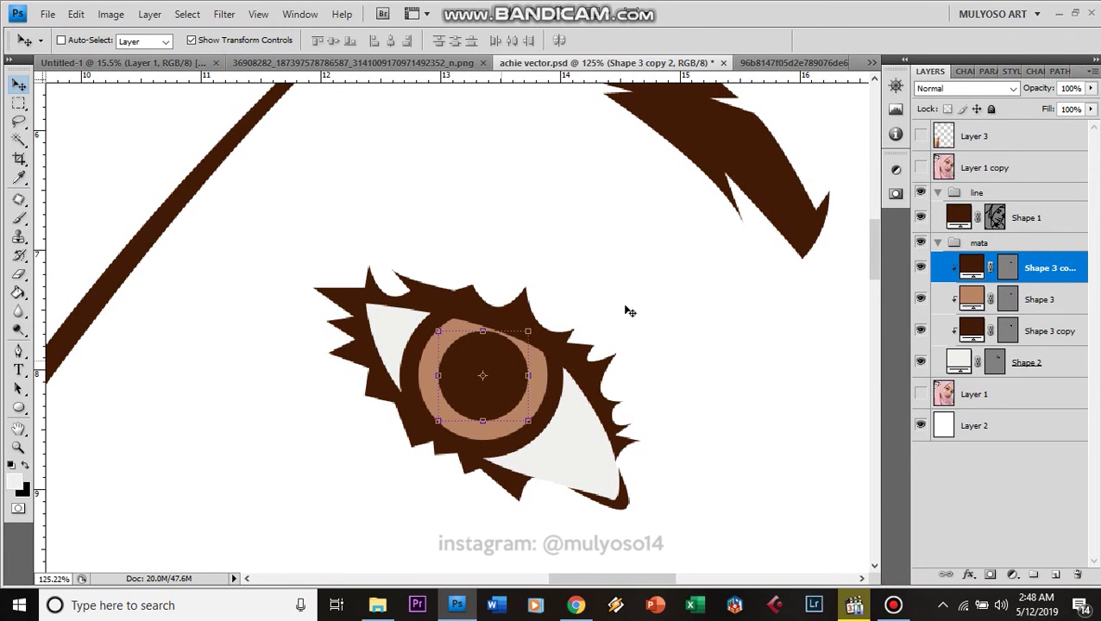
key(p)
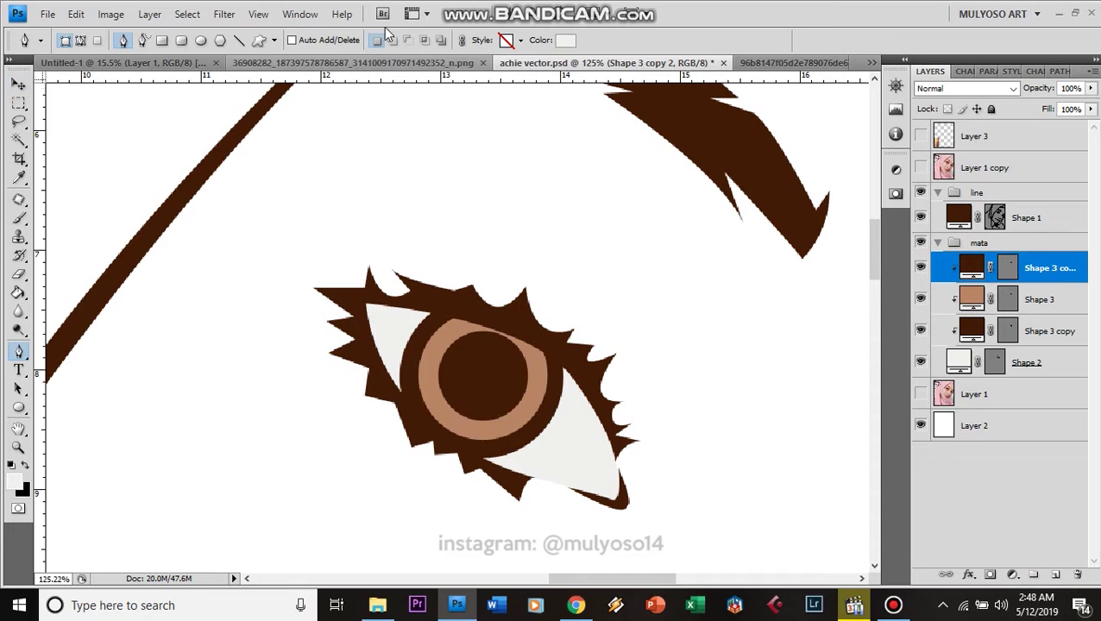
Step: Try a subtract-mode pen path across the pupil, then undo it
click(413, 41)
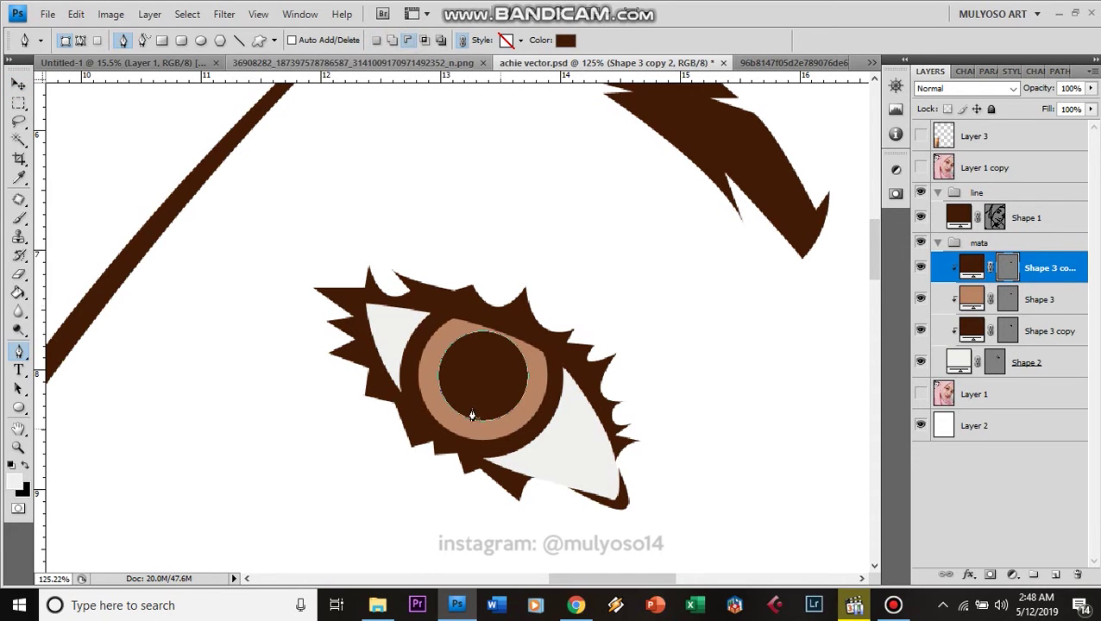
drag(445, 348, 462, 403)
drag(559, 399, 571, 442)
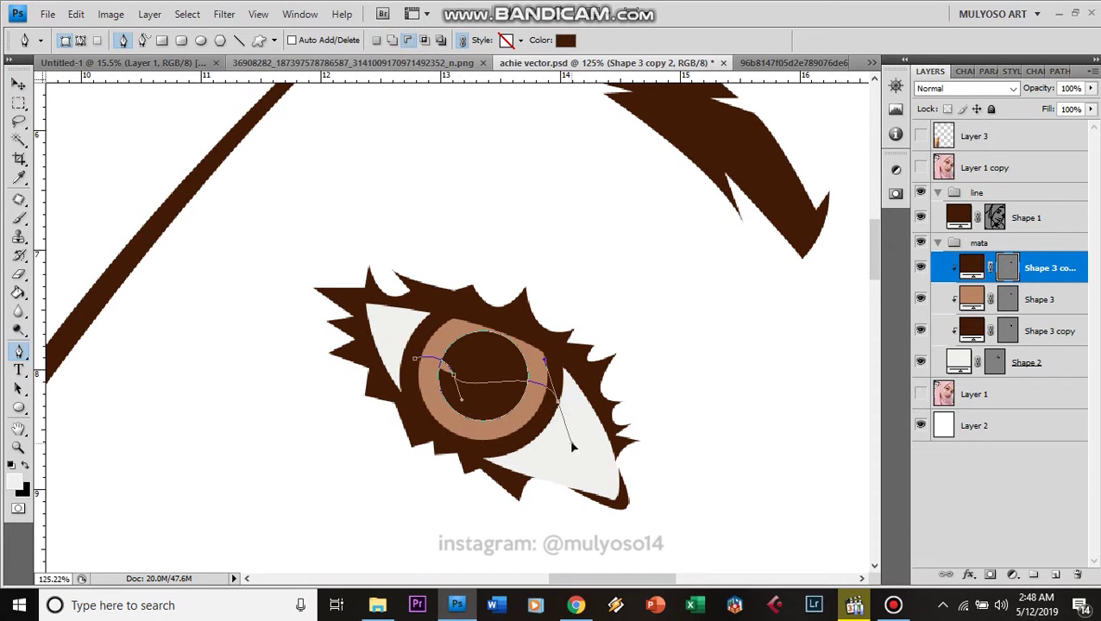
drag(574, 277, 638, 288)
drag(425, 280, 425, 323)
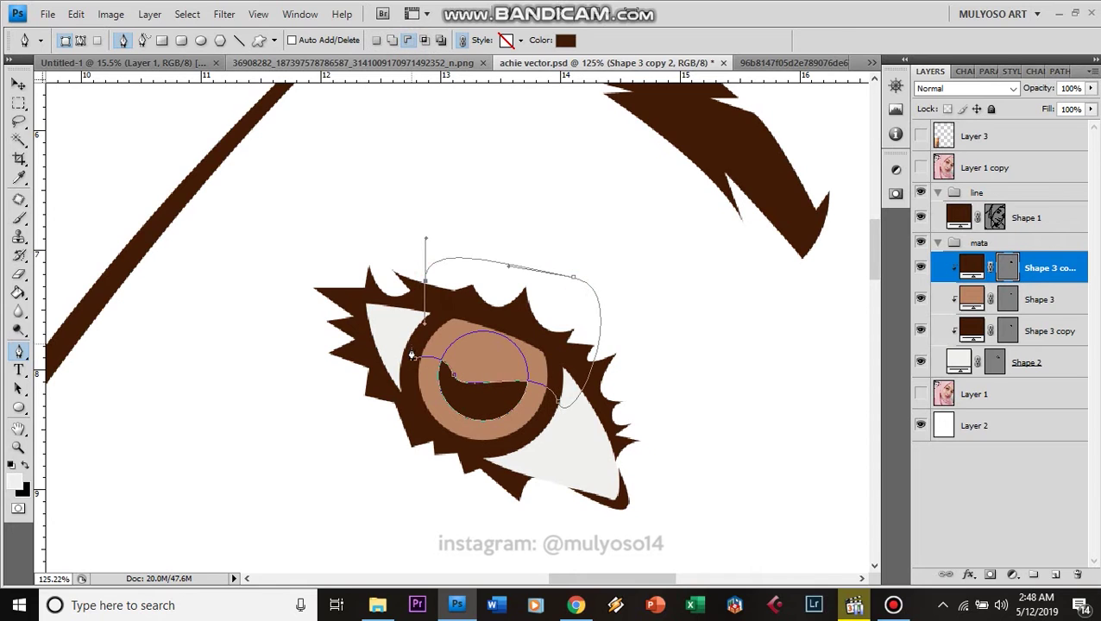
key(ctrl+alt+z)
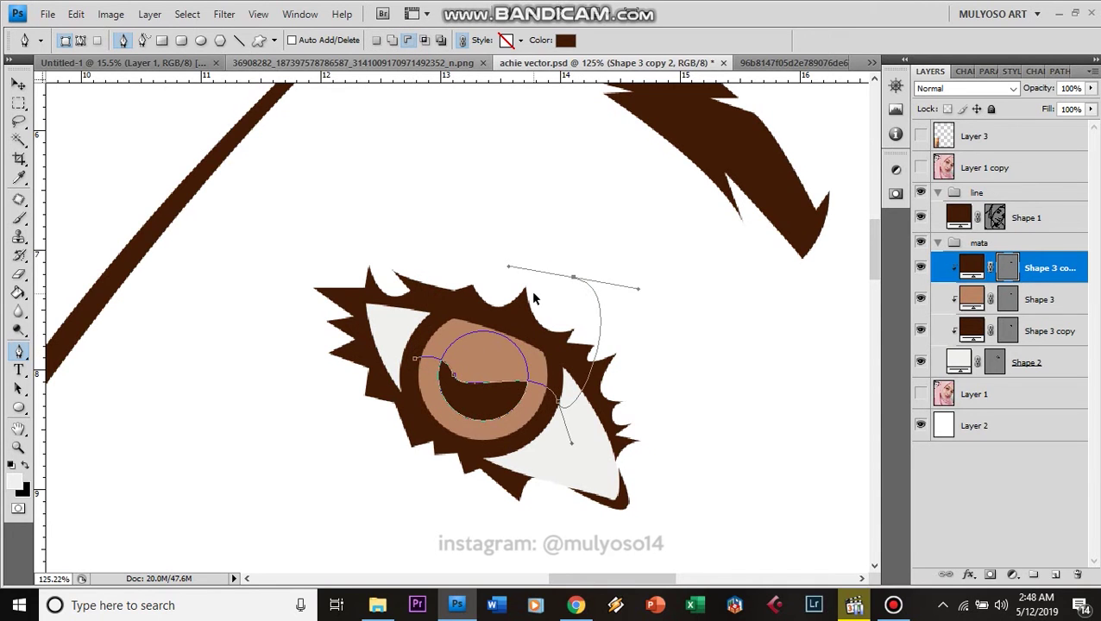
key(ctrl+alt+z)
key(ctrl+alt+z)
key(ctrl+alt+z)
key(ctrl+alt+z)
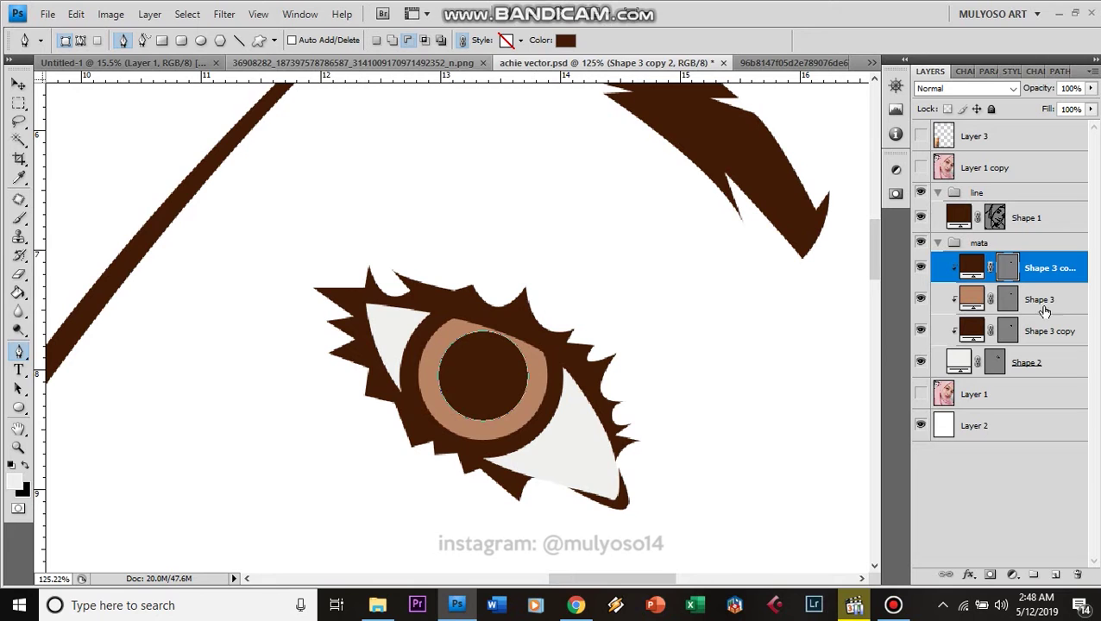
Step: Select the tan iris band layer and begin reshaping its outline with curved points
click(1039, 309)
click(1028, 272)
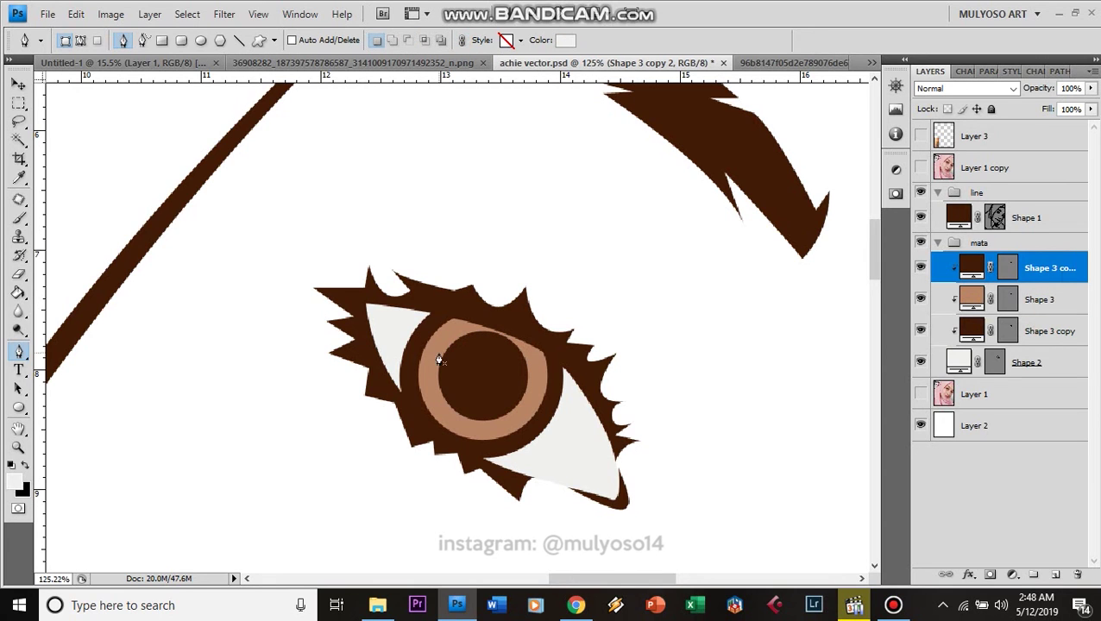
click(1031, 300)
click(1009, 299)
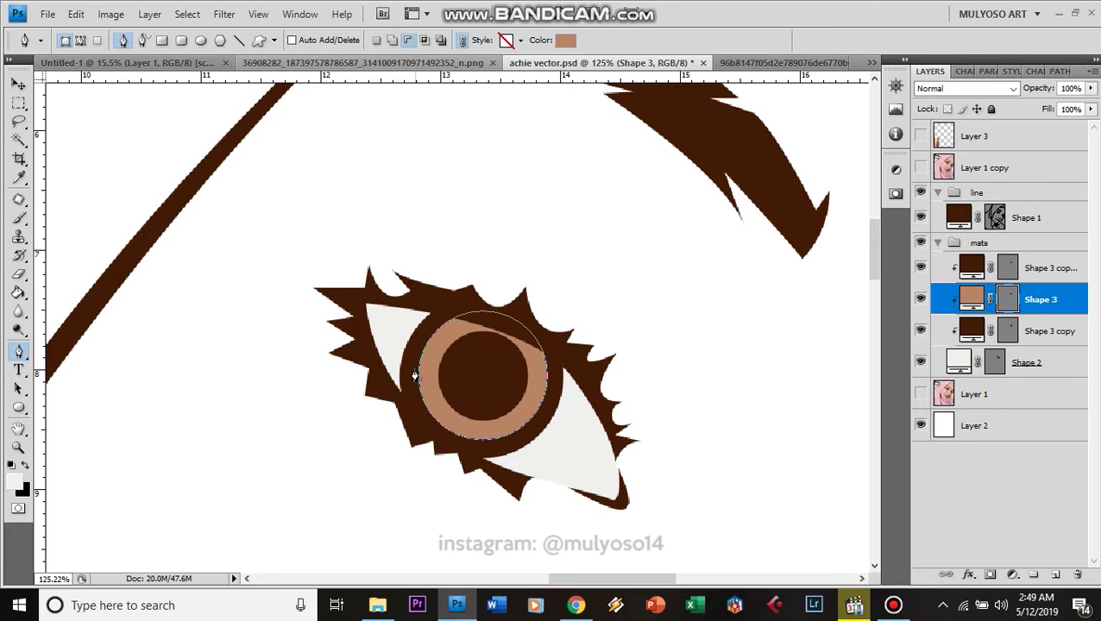
drag(481, 391, 502, 403)
drag(561, 369, 582, 390)
drag(509, 216, 439, 265)
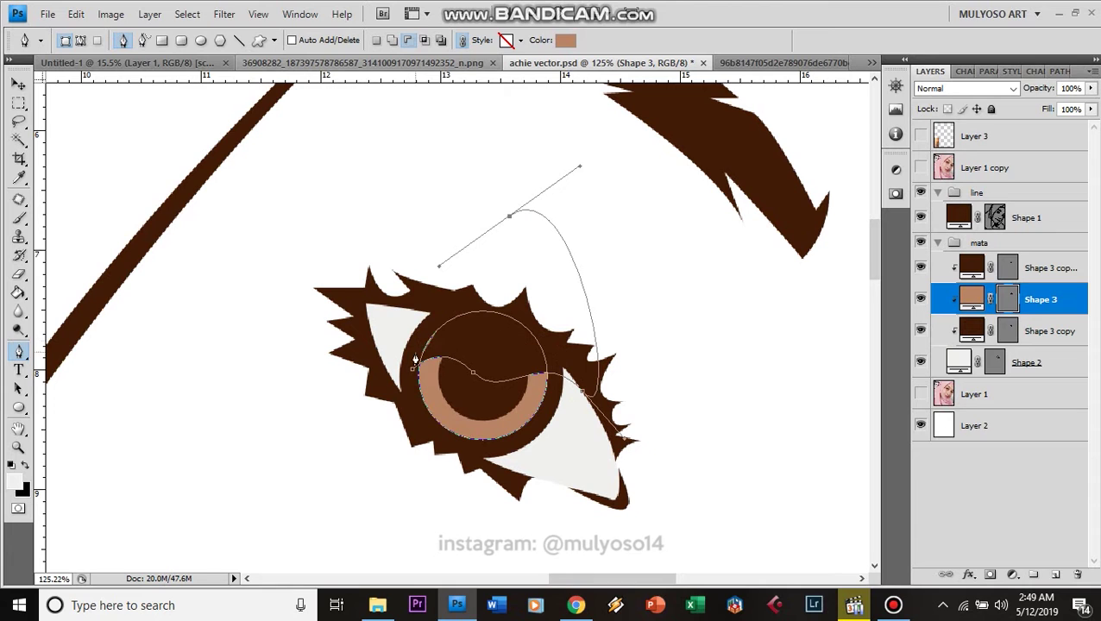
Step: Add and adjust anchor points on the tan ring outline through the iris centre
click(1026, 330)
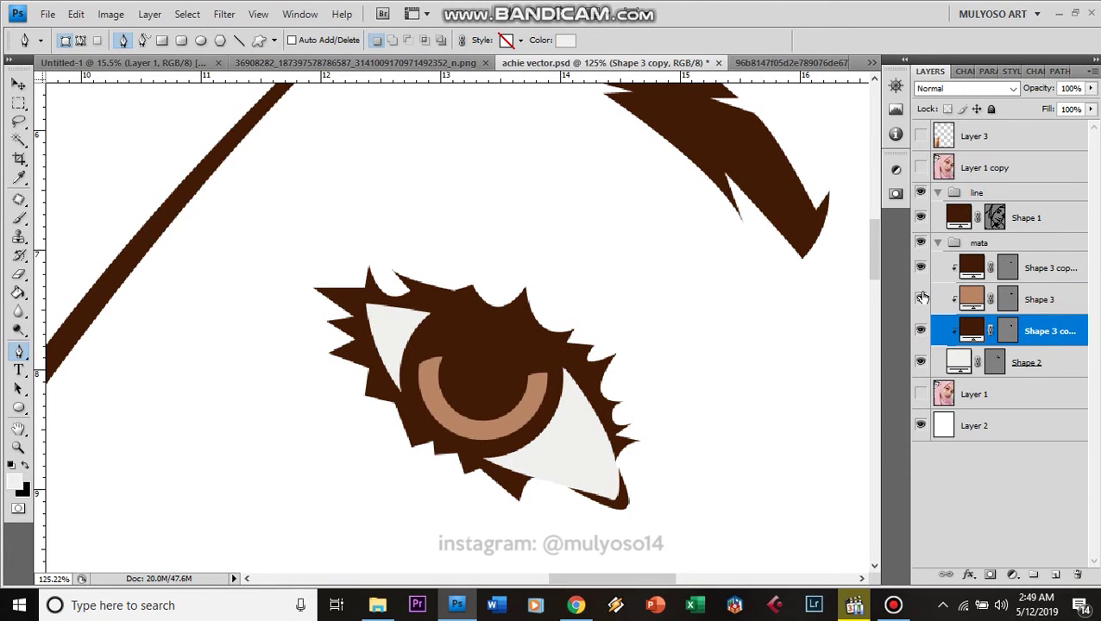
key(alt+bracketright)
click(414, 372)
key(ctrl+z)
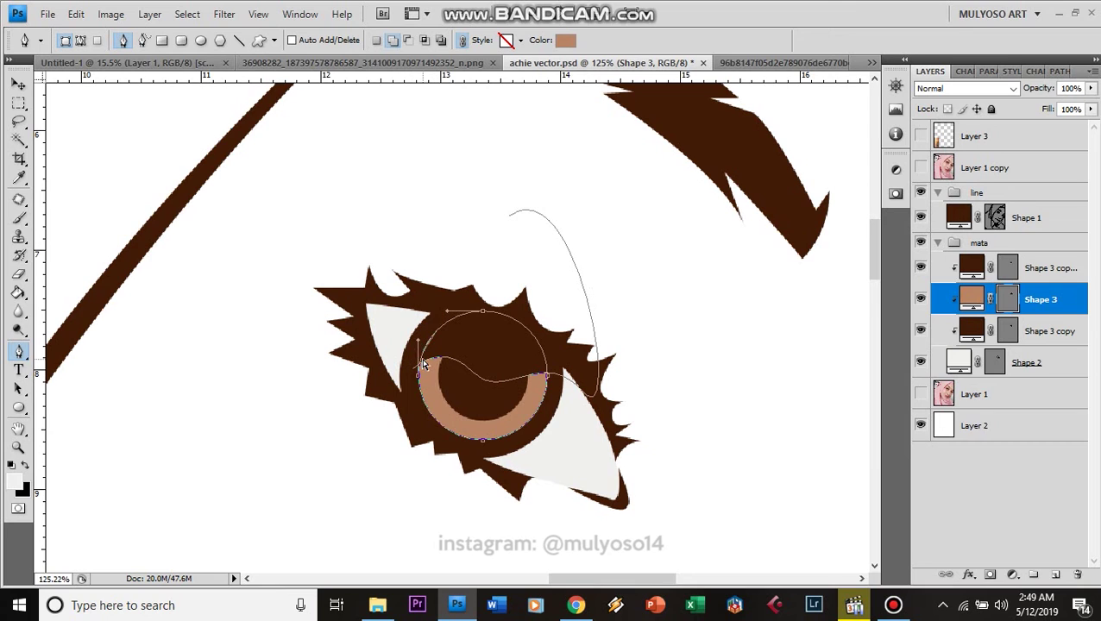
click(410, 365)
click(471, 376)
drag(442, 347, 440, 332)
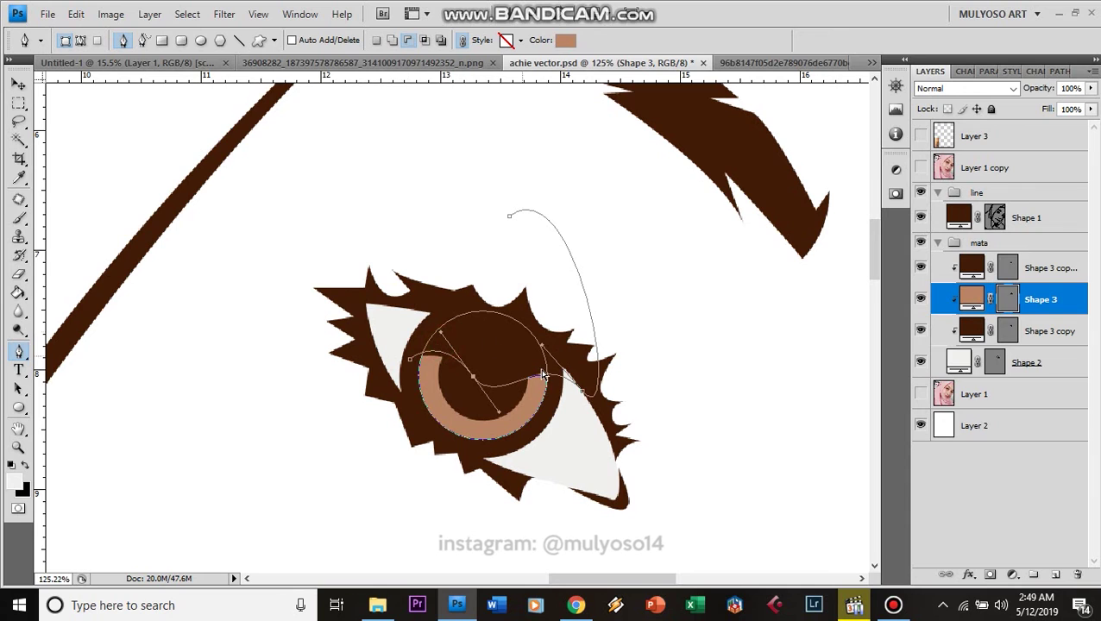
Step: Refine the ring's lower and top curves, removing an accidental extra layer
drag(584, 395, 574, 396)
click(583, 394)
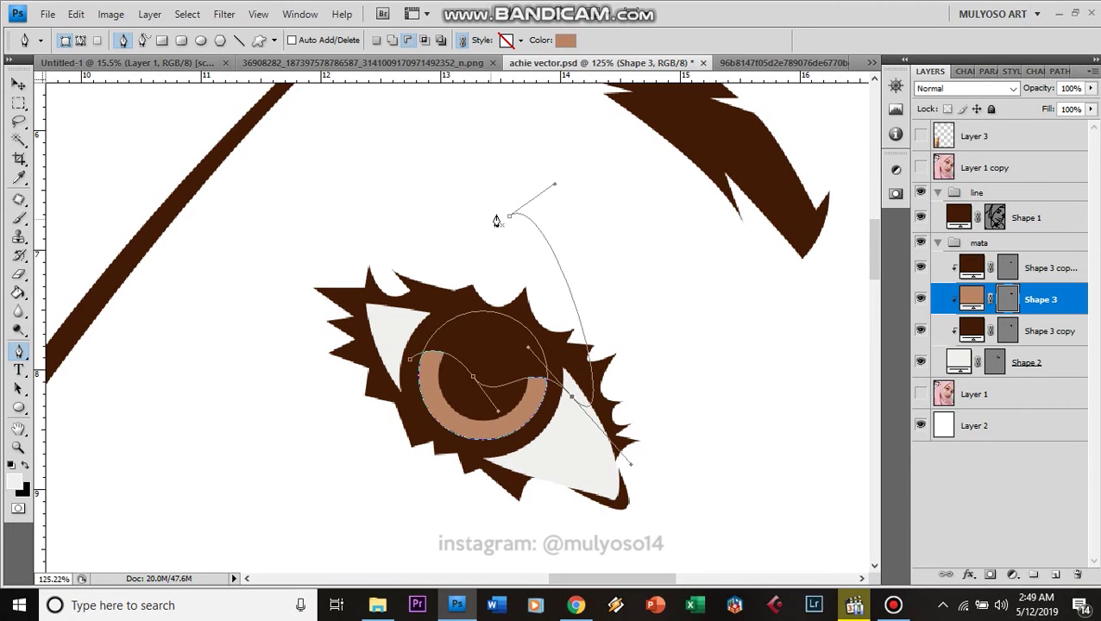
drag(507, 219, 439, 265)
key(ctrl+j)
click(1000, 309)
key(ctrl+e)
click(411, 363)
drag(508, 222, 565, 197)
click(1048, 269)
scroll(716, 281, down, 2)
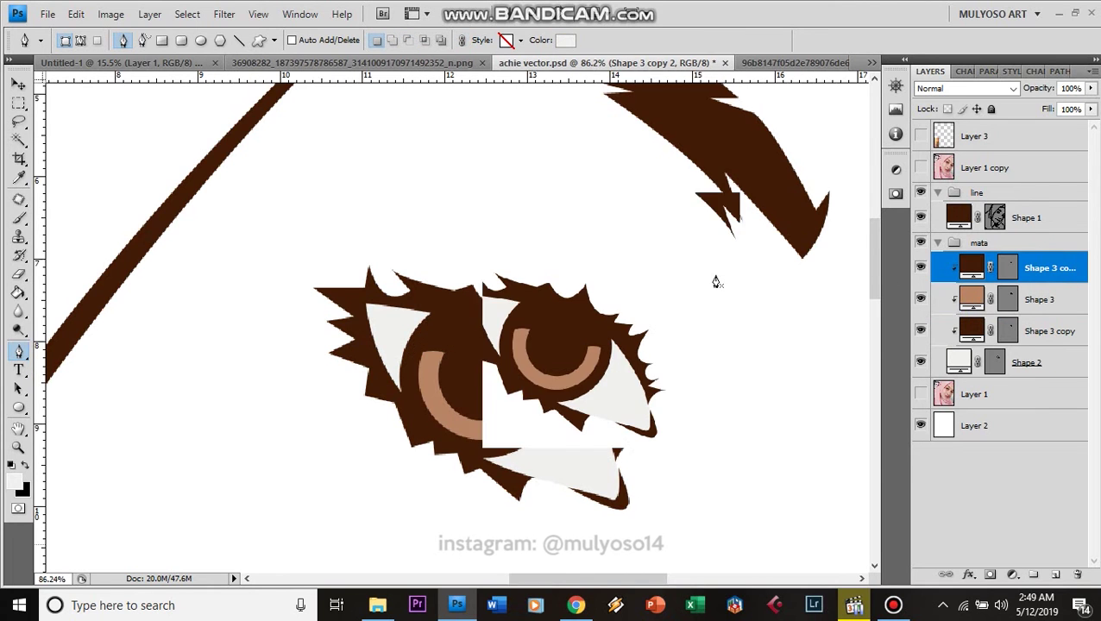
Step: Show the reference photo and draw a small white ellipse catchlight dot on the pupil
scroll(716, 281, down, 1)
click(920, 167)
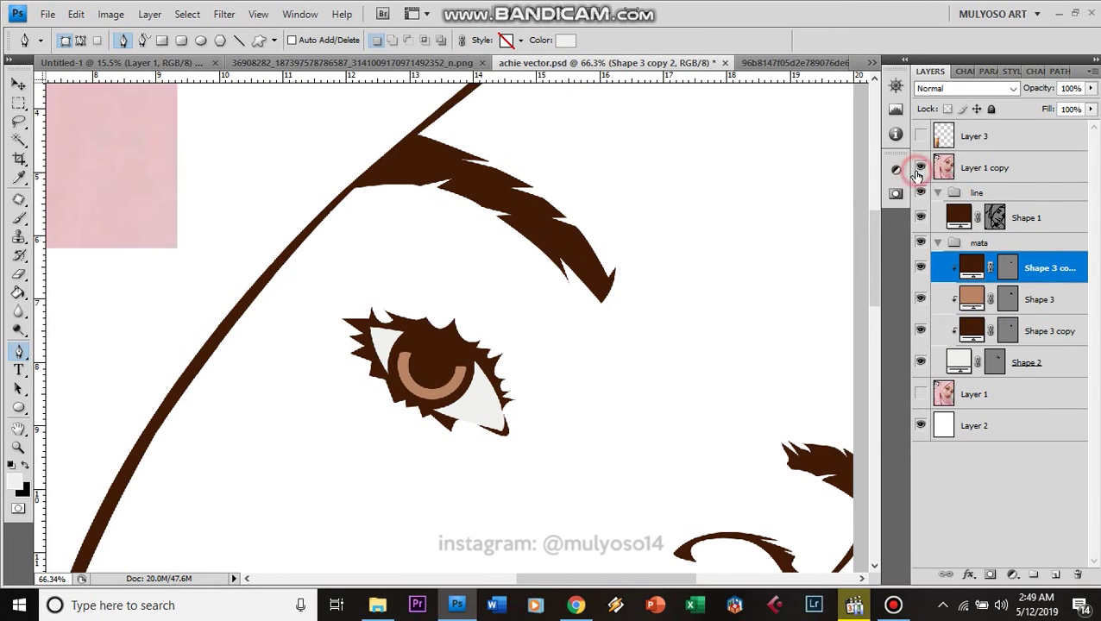
scroll(432, 353, up, 1)
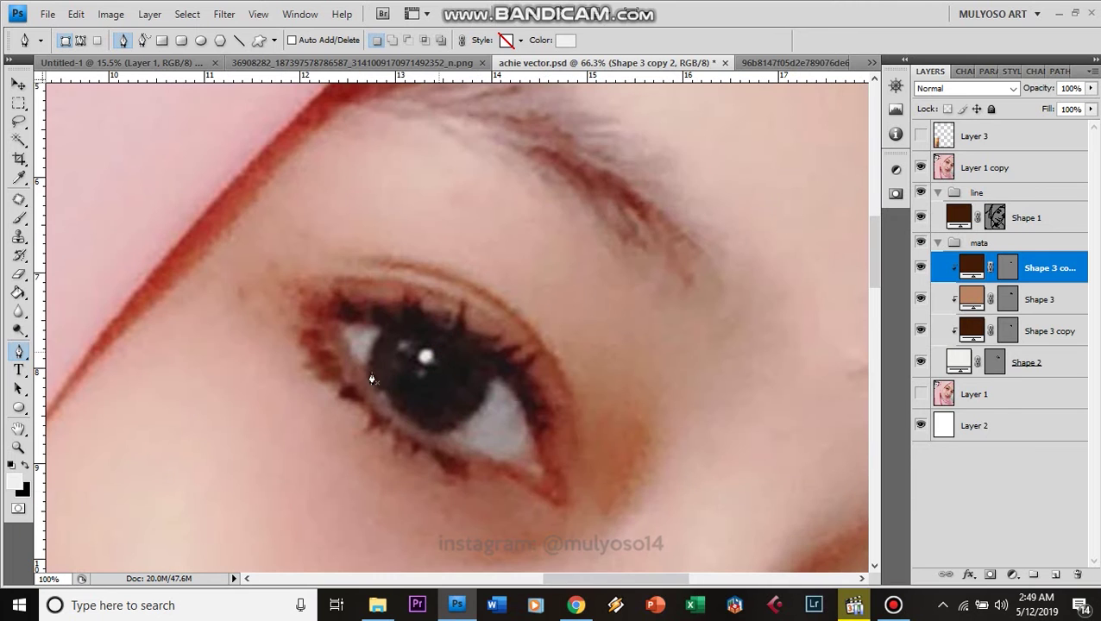
click(439, 351)
key(ctrl+z)
click(19, 408)
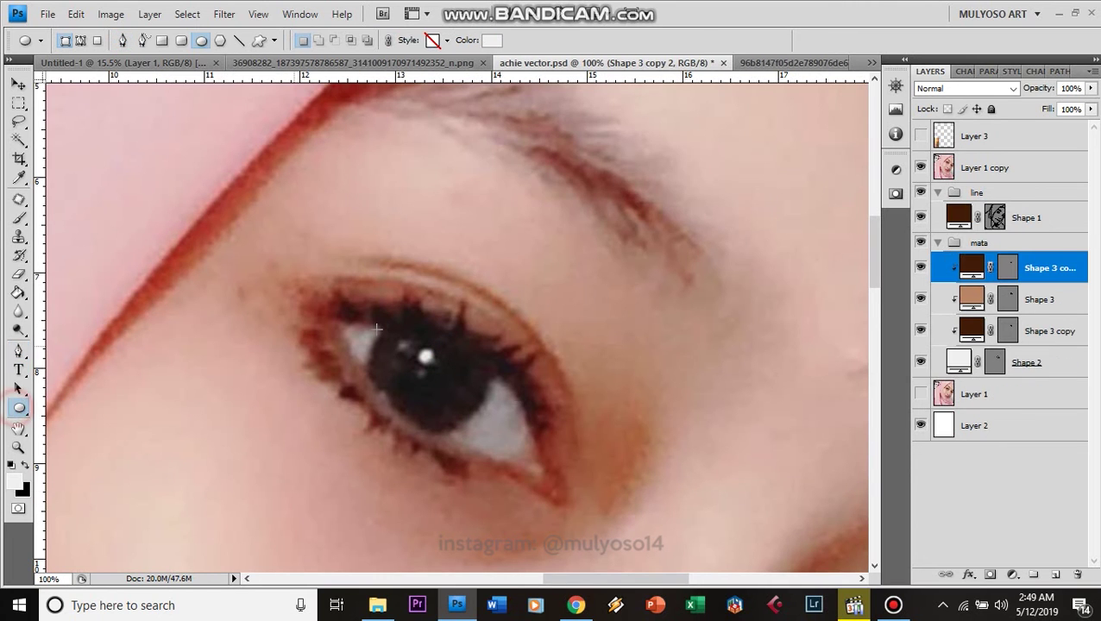
drag(435, 368, 436, 369)
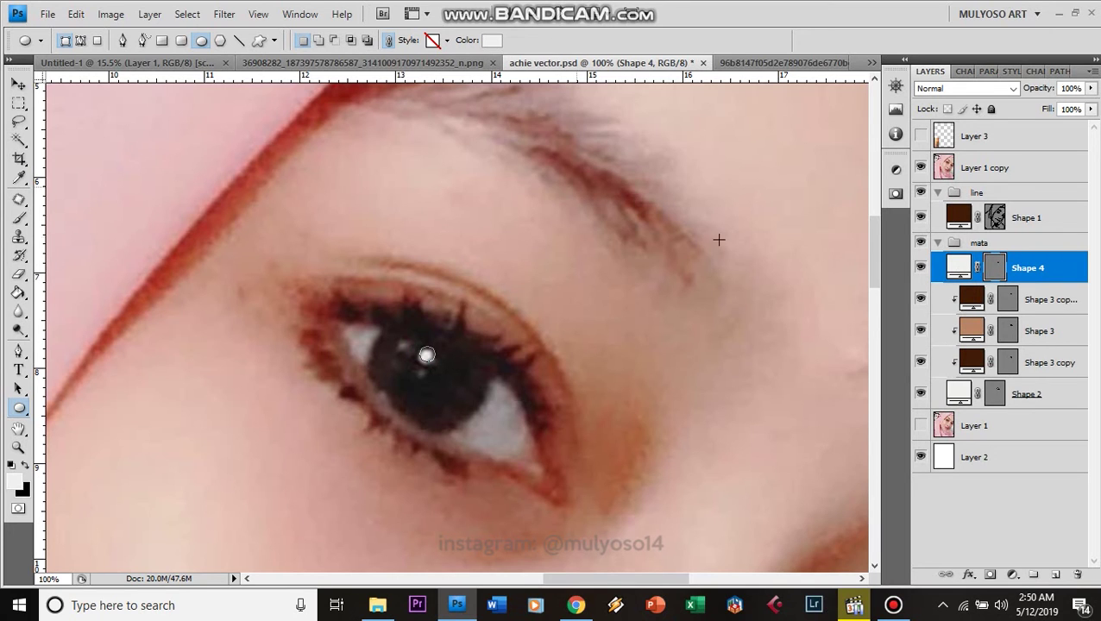
click(318, 41)
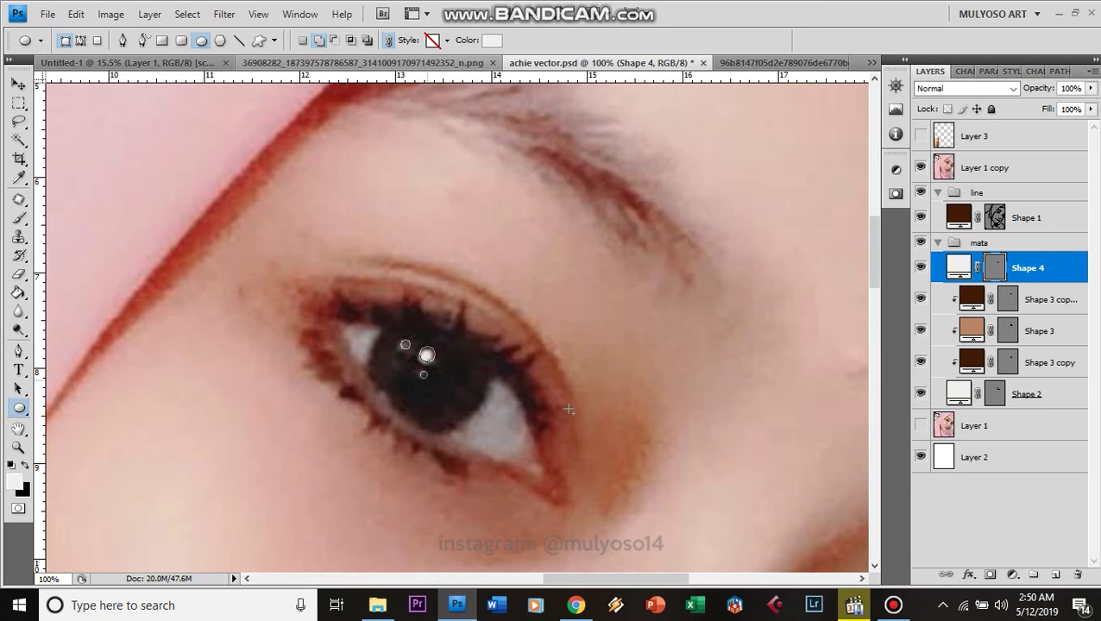
Step: Add a layer mask to the highlight dots and set the brush to 166 px
click(990, 574)
key(b)
click(921, 167)
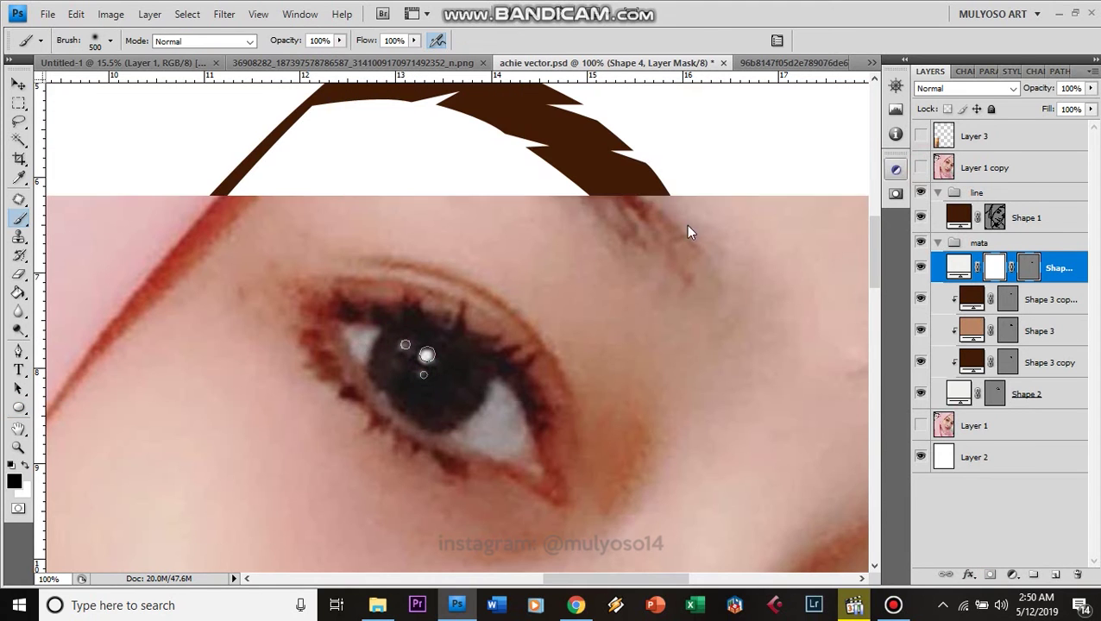
right_click(642, 290)
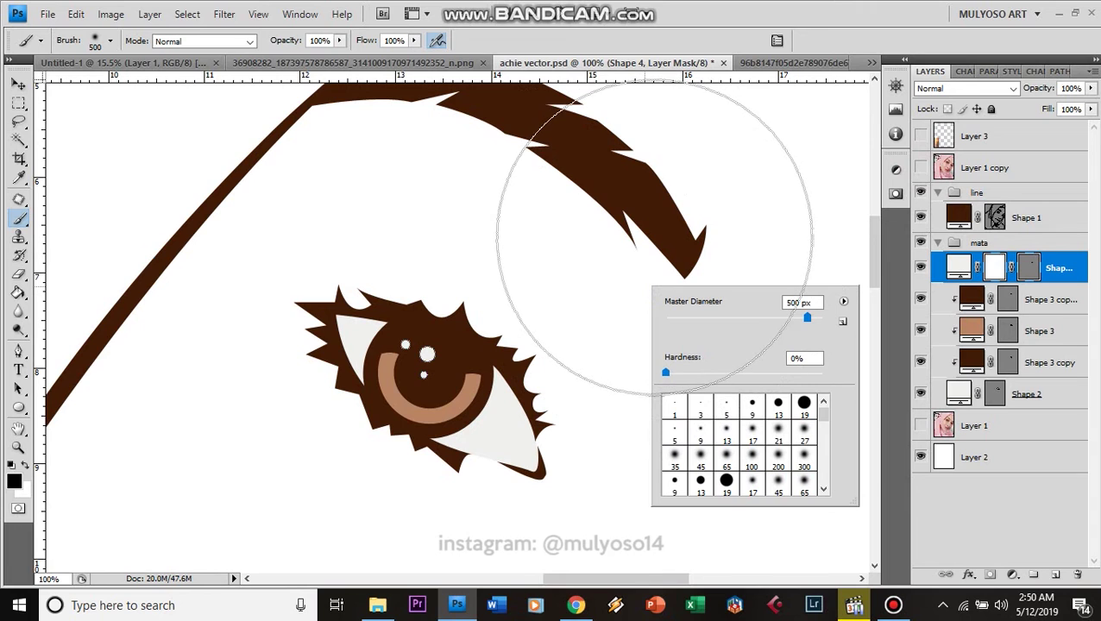
drag(806, 318, 770, 318)
key(Return)
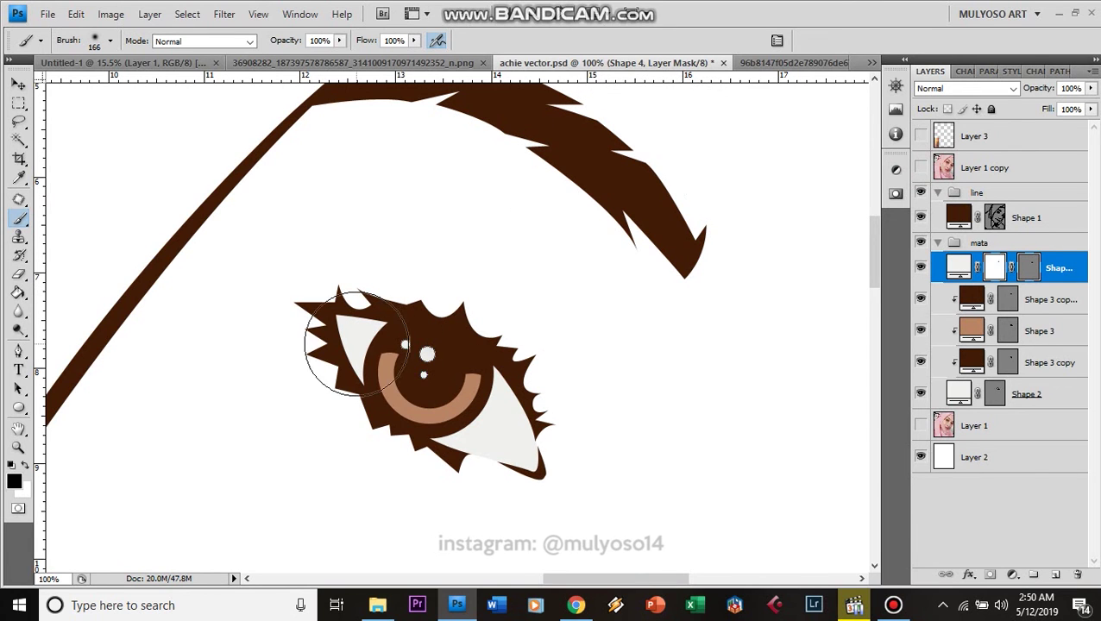
scroll(664, 310, down, 2)
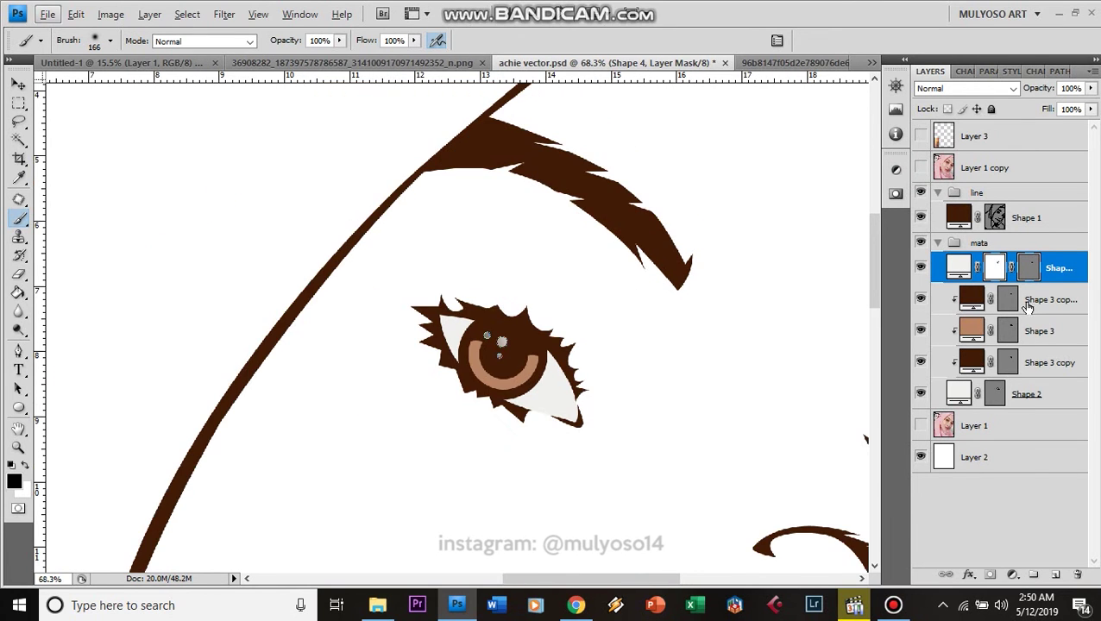
click(1050, 306)
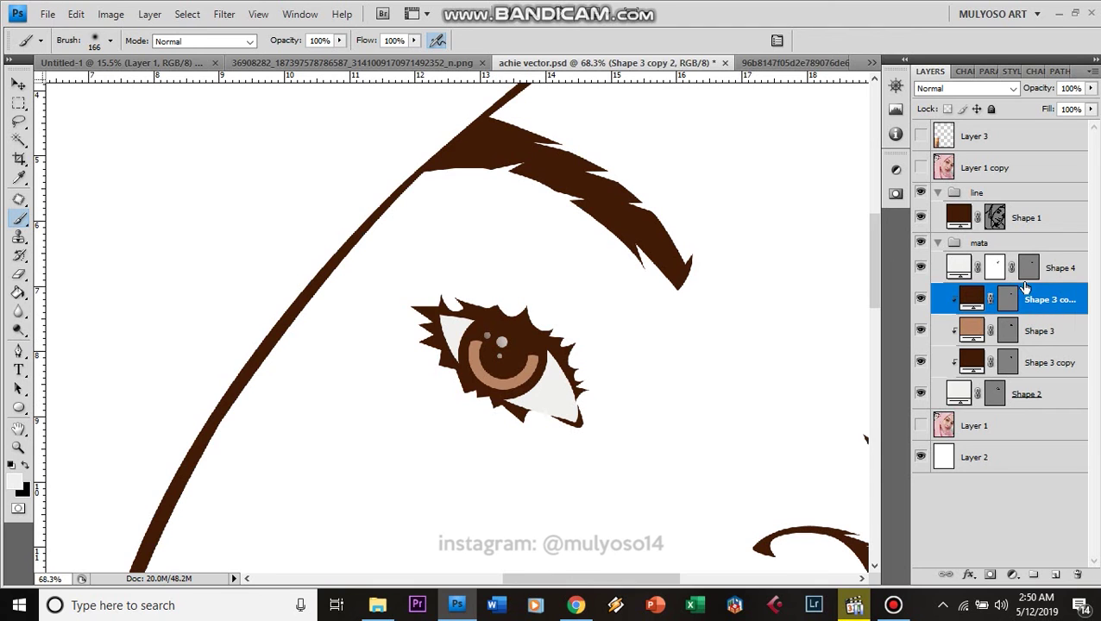
Step: Set the Pen tool's shape fill to a pale pinkish brown sampled from the eye
key(p)
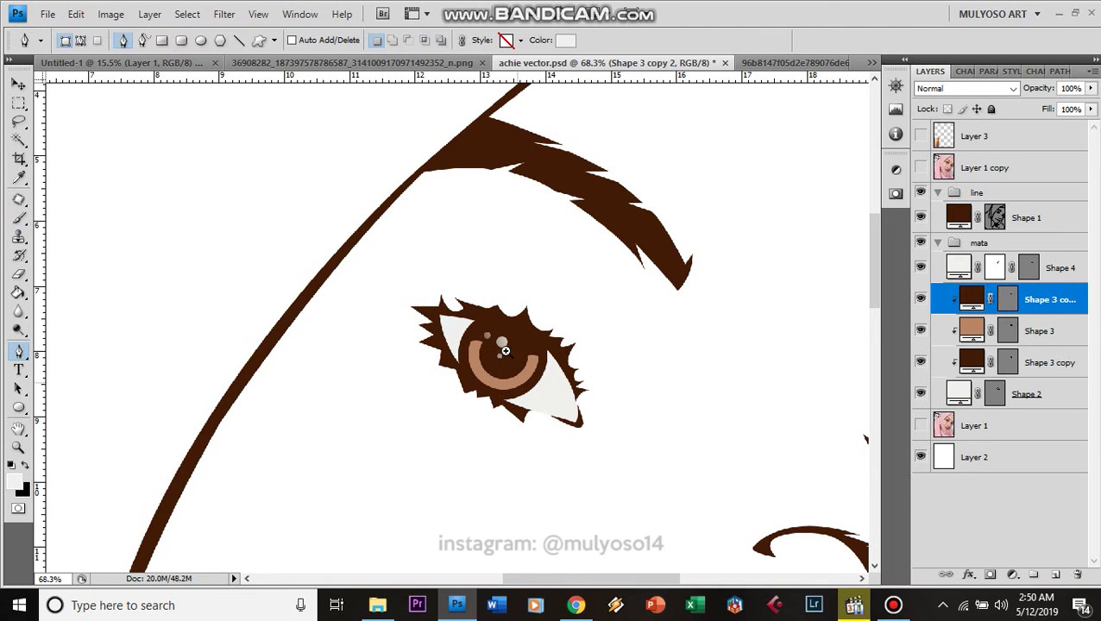
scroll(516, 382, up, 1)
click(565, 40)
click(514, 384)
click(781, 236)
click(1013, 125)
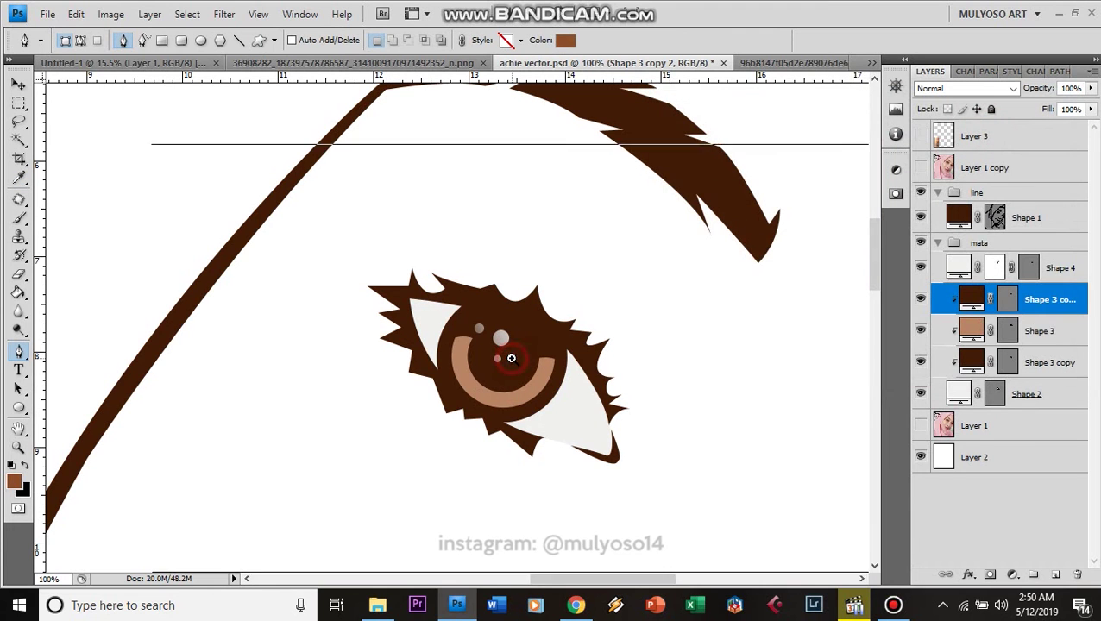
scroll(510, 358, up, 1)
click(570, 39)
click(690, 169)
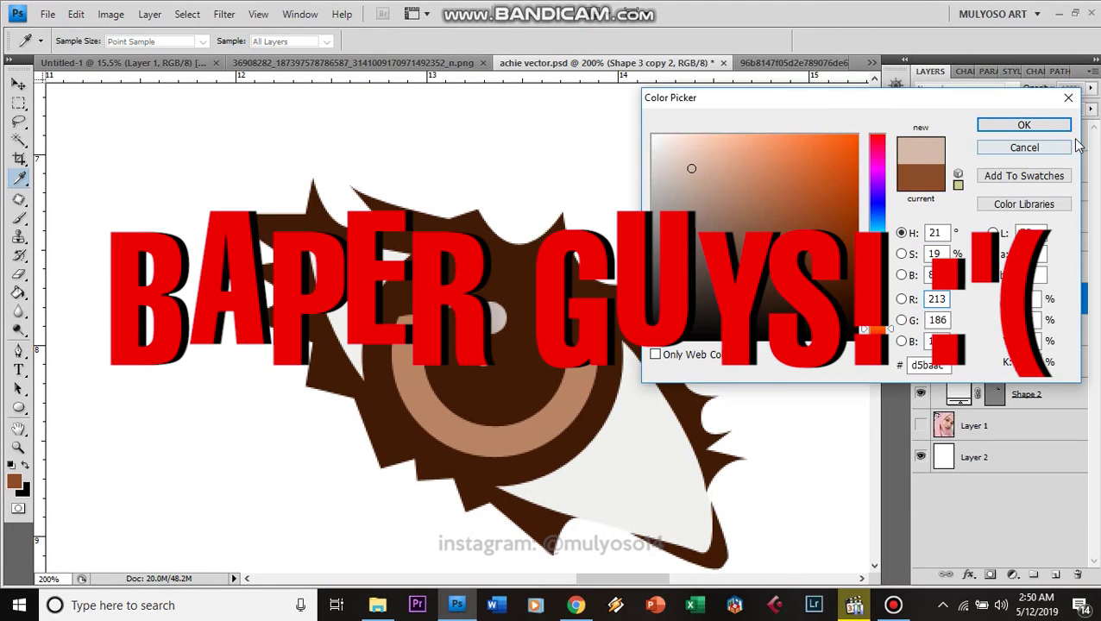
click(1056, 122)
Step: Draw a closed crescent shape inside the lower pupil
click(525, 346)
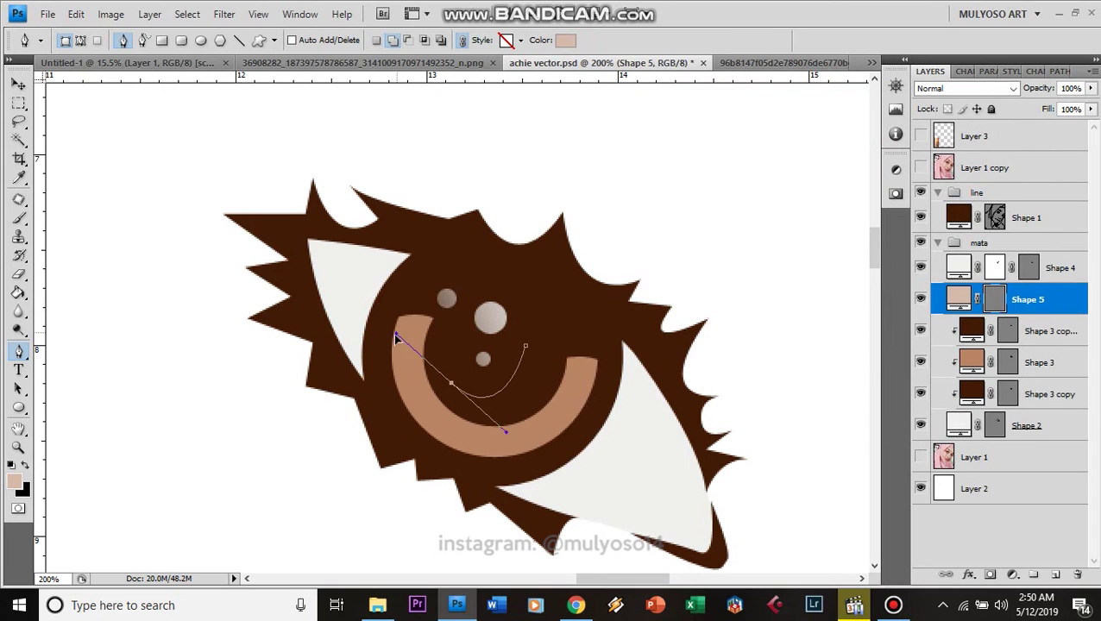
drag(450, 382, 394, 359)
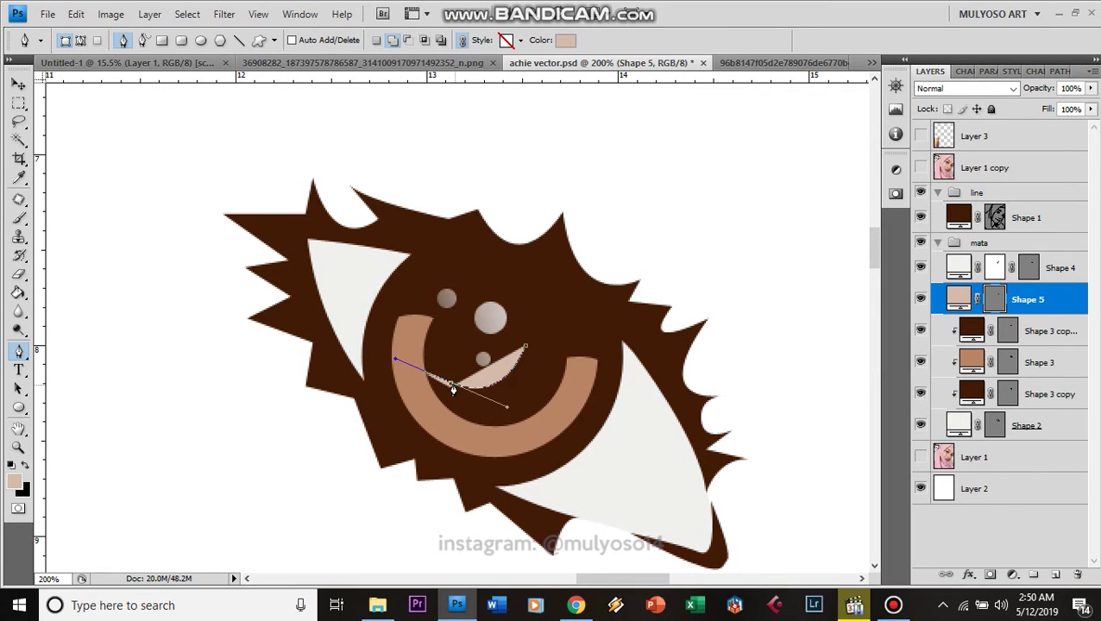
drag(561, 391, 563, 375)
click(564, 350)
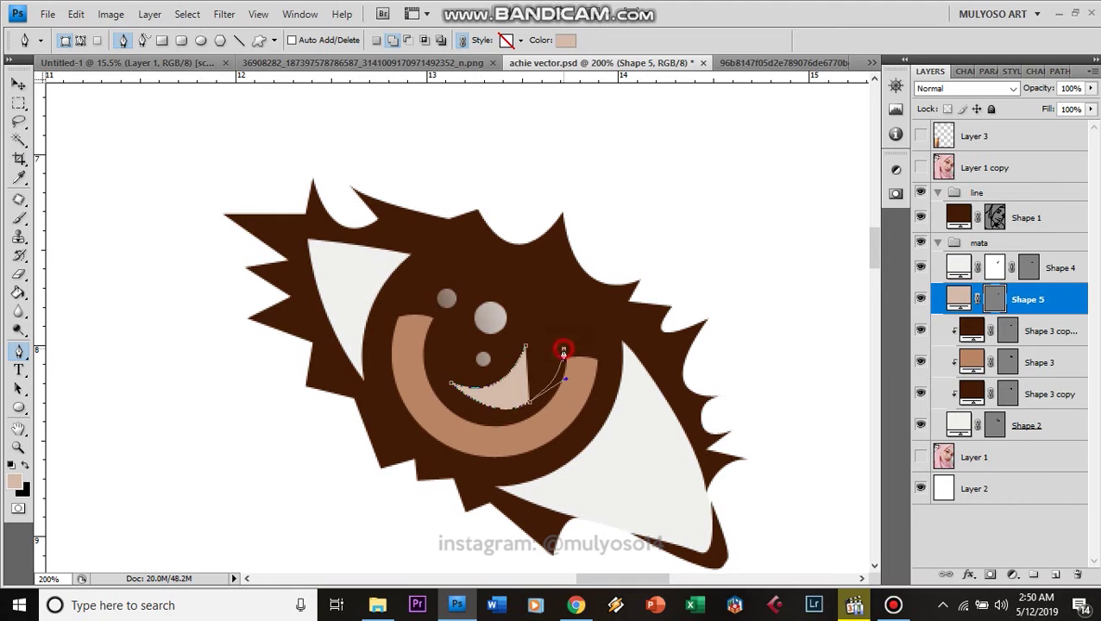
click(523, 349)
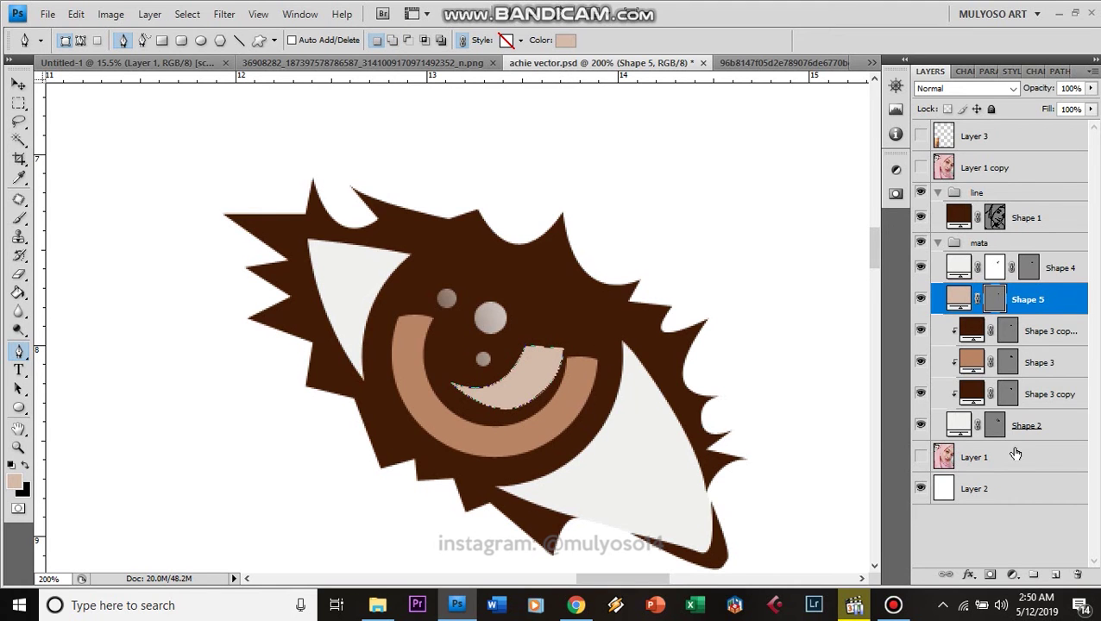
Step: Mask the crescent, brush black to fade its top, and set opacity to 39%
click(990, 575)
key(b)
key(x)
mouse_move(431, 309)
mouse_down()
mouse_move(429, 295)
mouse_move(413, 368)
mouse_move(437, 246)
mouse_move(455, 319)
mouse_up()
mouse_move(1090, 89)
mouse_down()
mouse_move(1037, 105)
mouse_move(1041, 120)
mouse_up()
click(1046, 335)
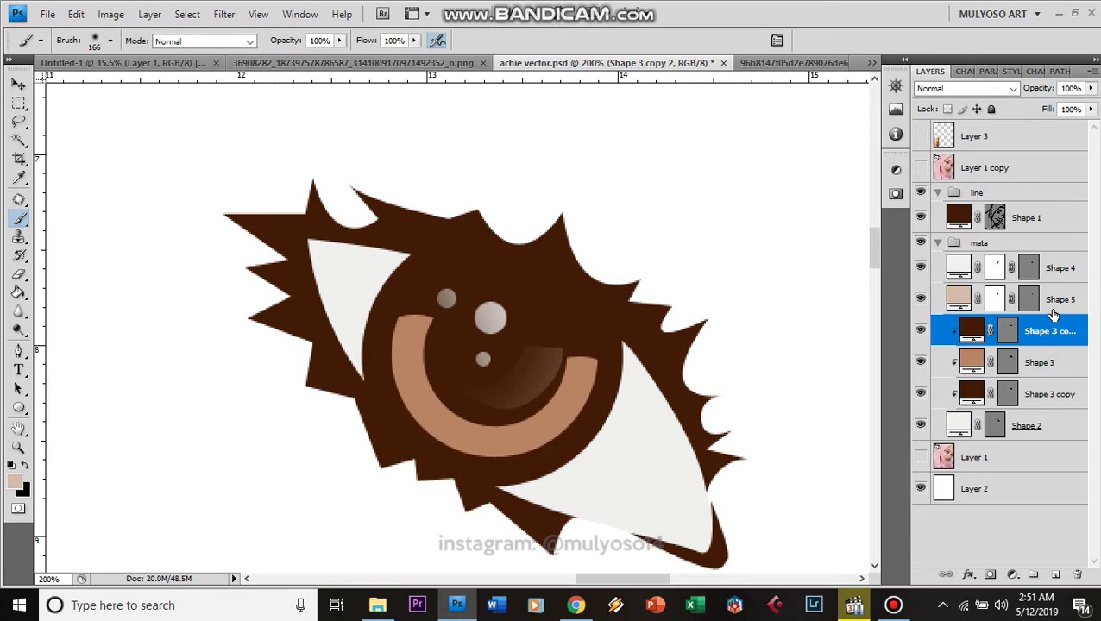
Step: Slightly enlarge the translucent Shape 5 over the pupil
click(994, 298)
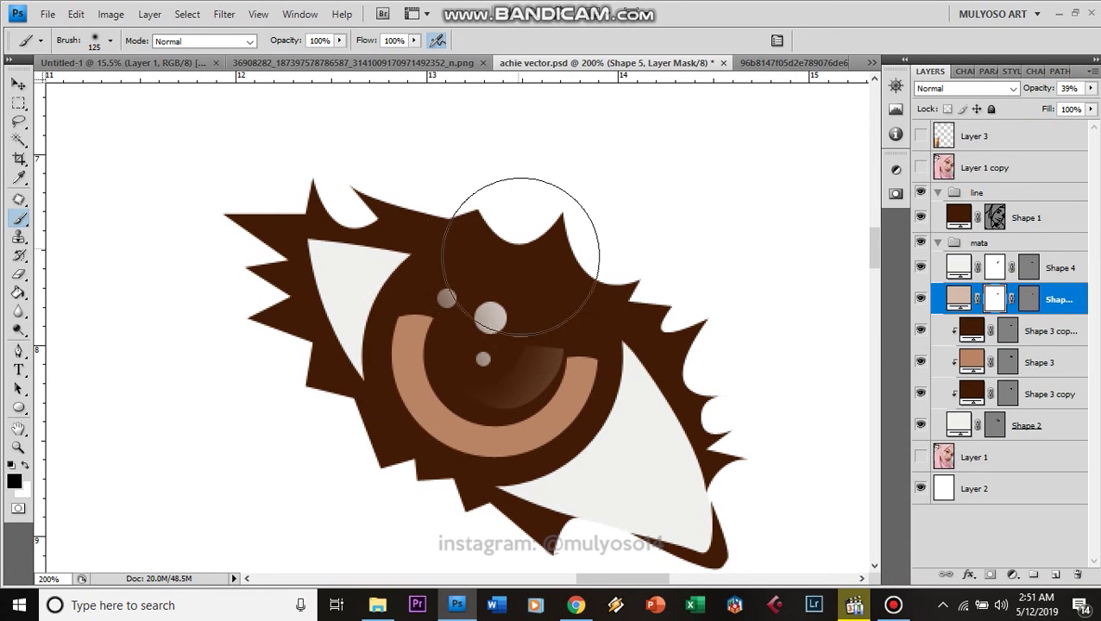
key(bracketleft)
key(bracketleft)
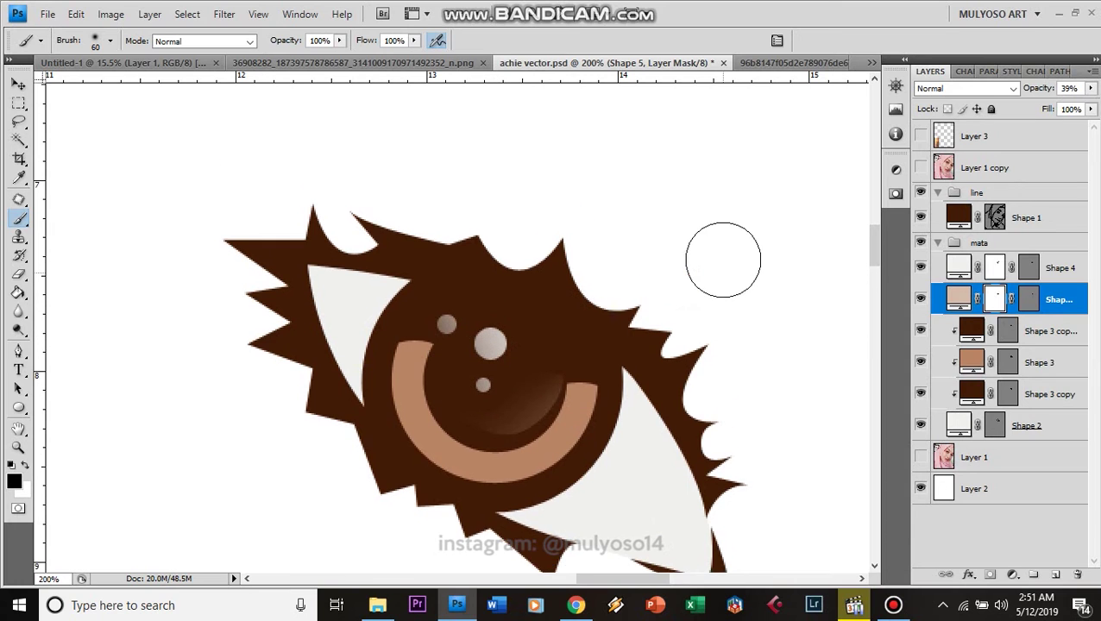
scroll(716, 261, down, 2)
key(v)
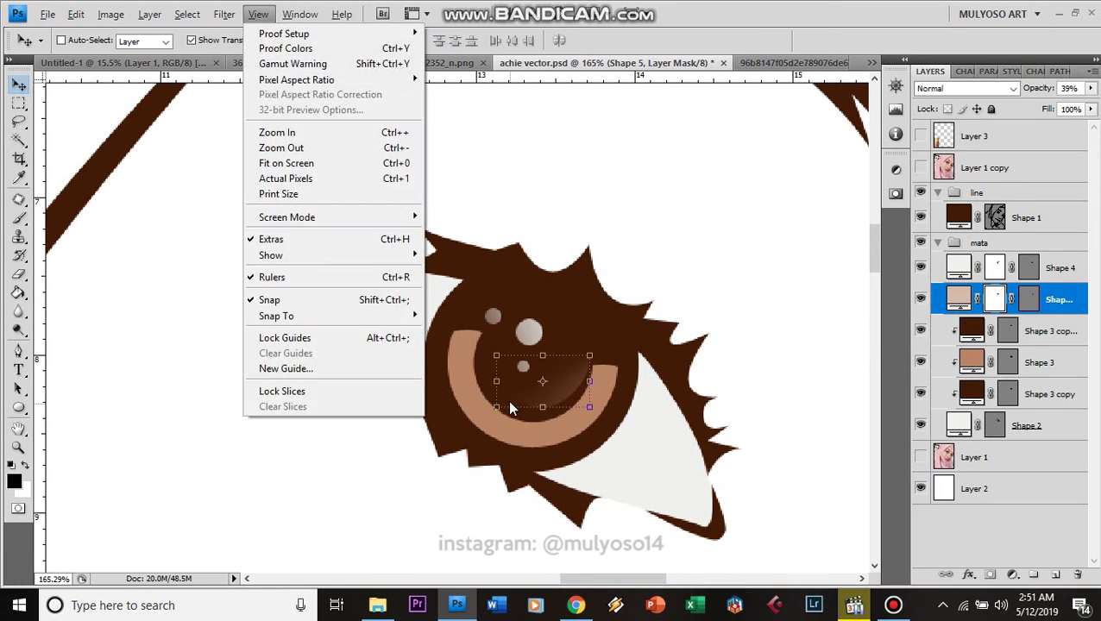
drag(493, 409, 490, 412)
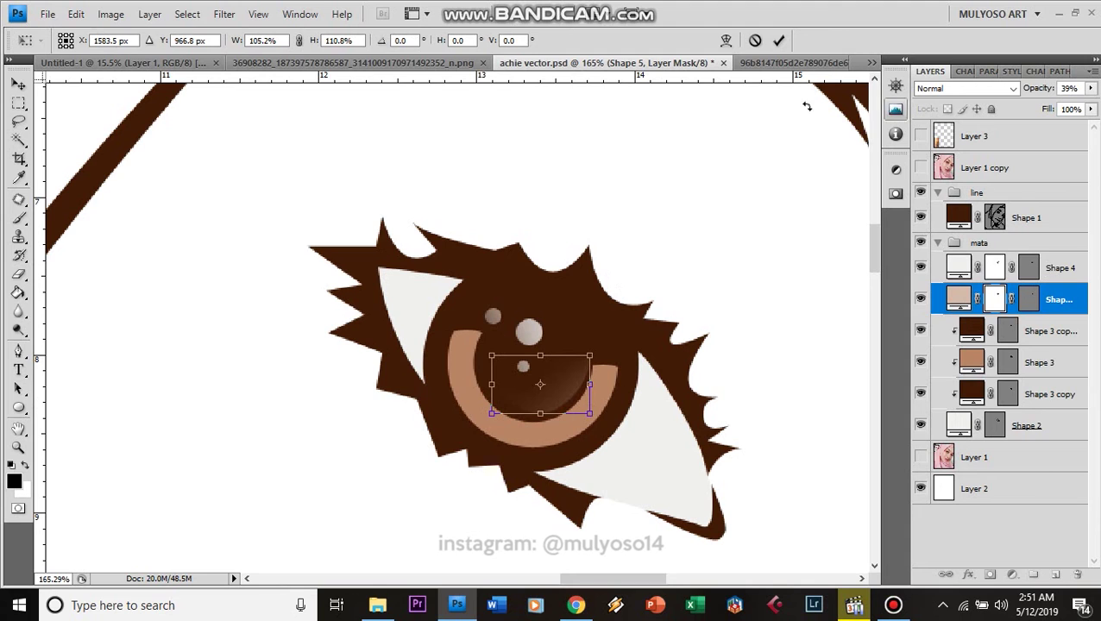
click(779, 40)
Step: Clip Shape 4 and Shape 5 onto the iris layer beneath with Ctrl+Alt+G
click(1059, 268)
scroll(690, 264, down, 3)
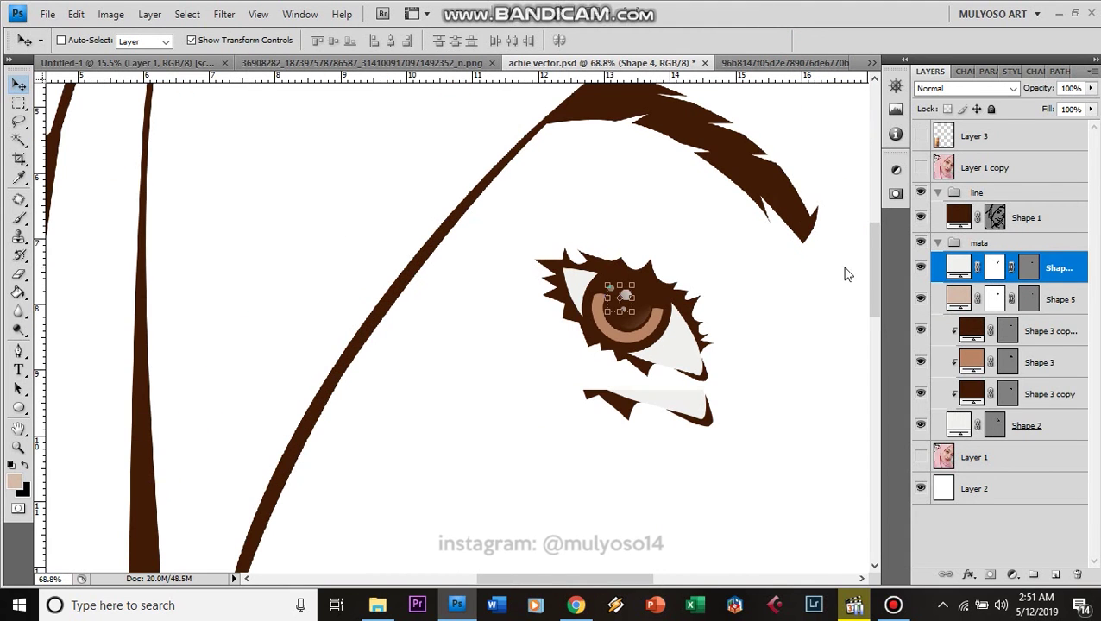
click(1072, 304)
ctrl+click(1069, 270)
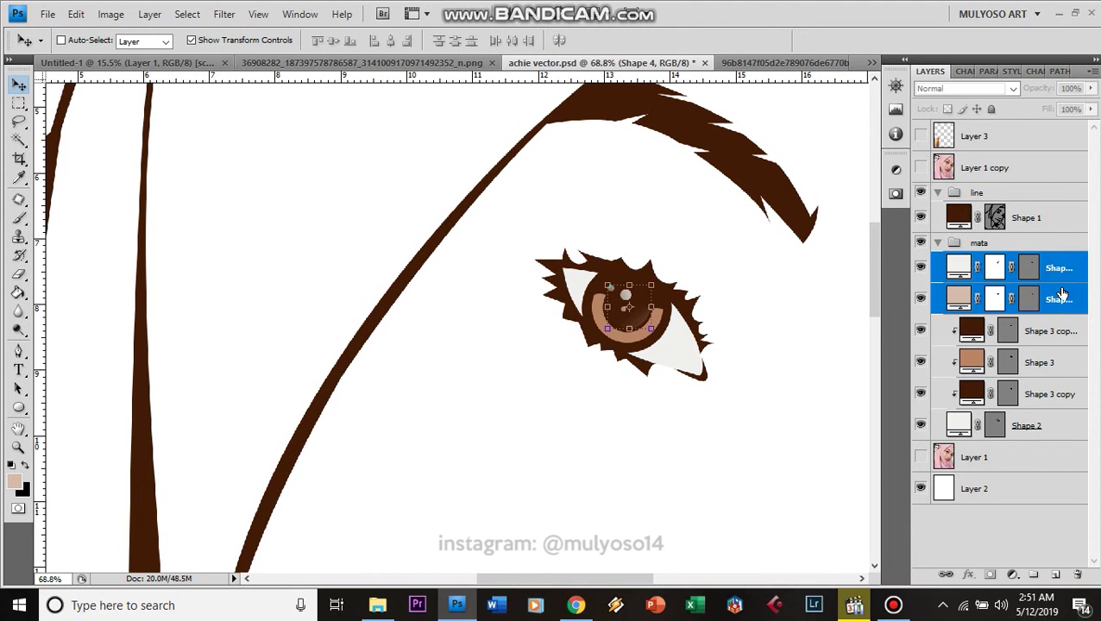
right_click(1068, 268)
key(Escape)
key(ctrl+alt+g)
click(1053, 330)
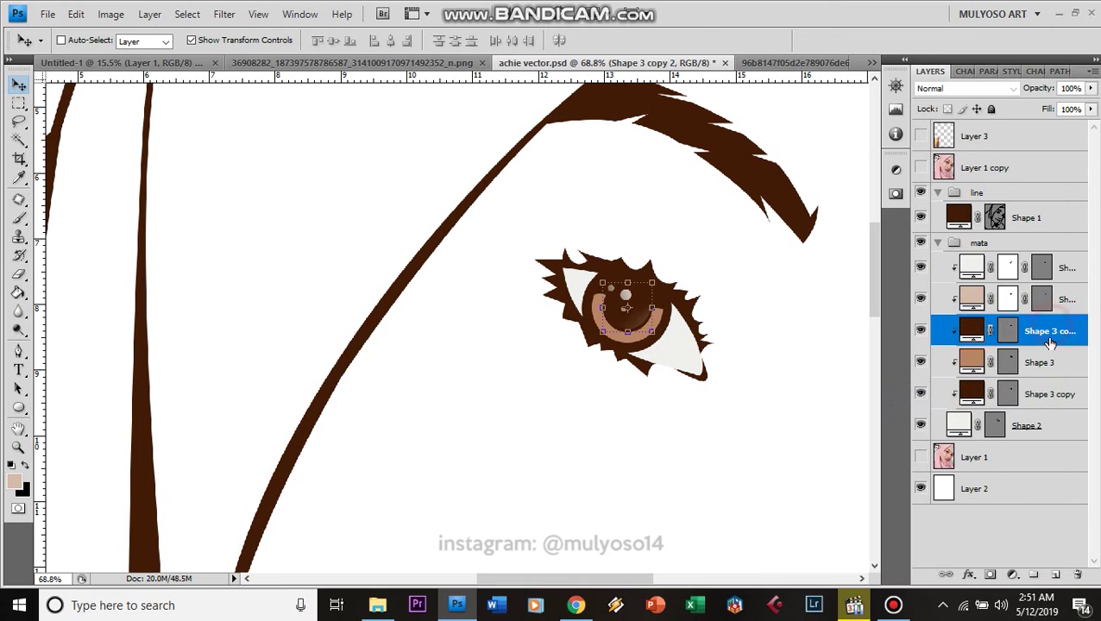
click(1041, 362)
key(b)
scroll(662, 325, up, 1)
scroll(747, 355, up, 1)
key(p)
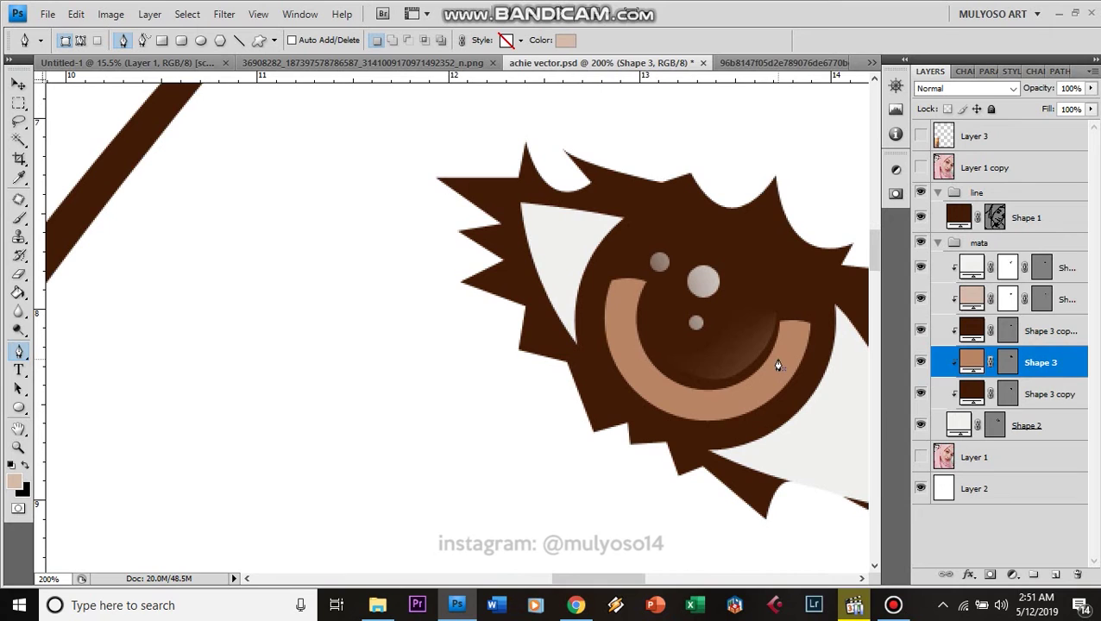
Step: Draw a crescent shape along the lower inside of the iris
drag(650, 371, 579, 303)
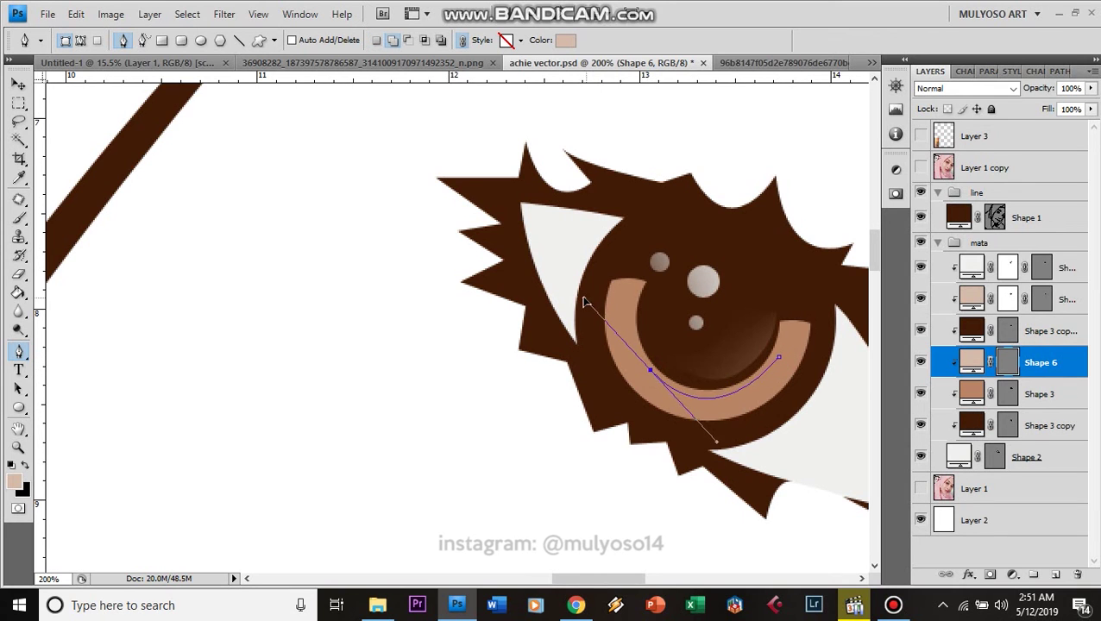
click(651, 371)
drag(724, 413, 779, 392)
key(ctrl+z)
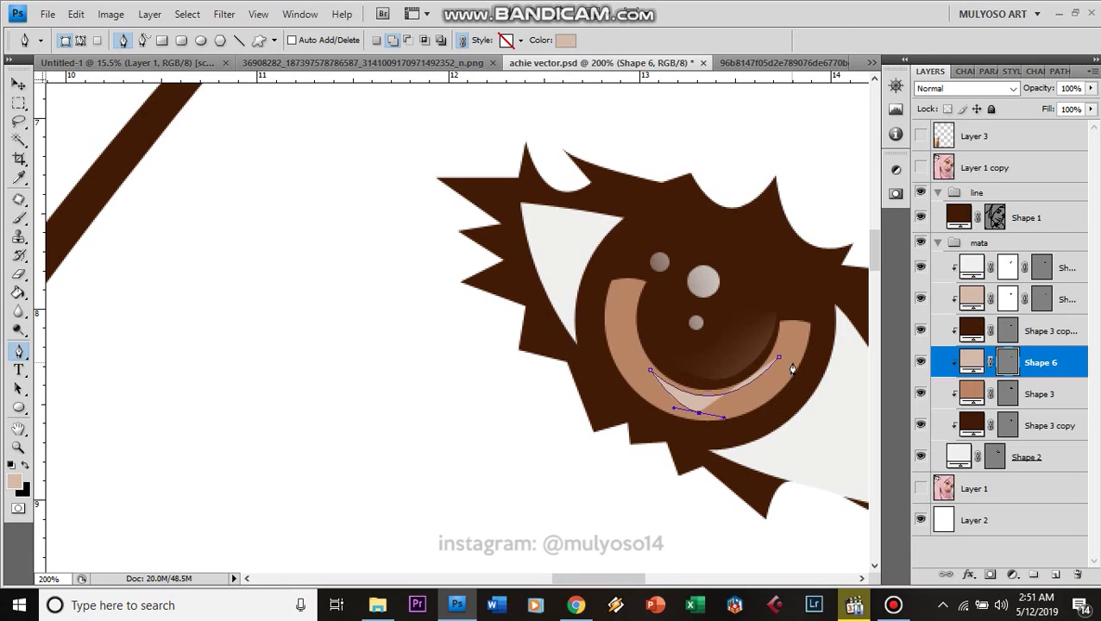
drag(799, 358, 810, 309)
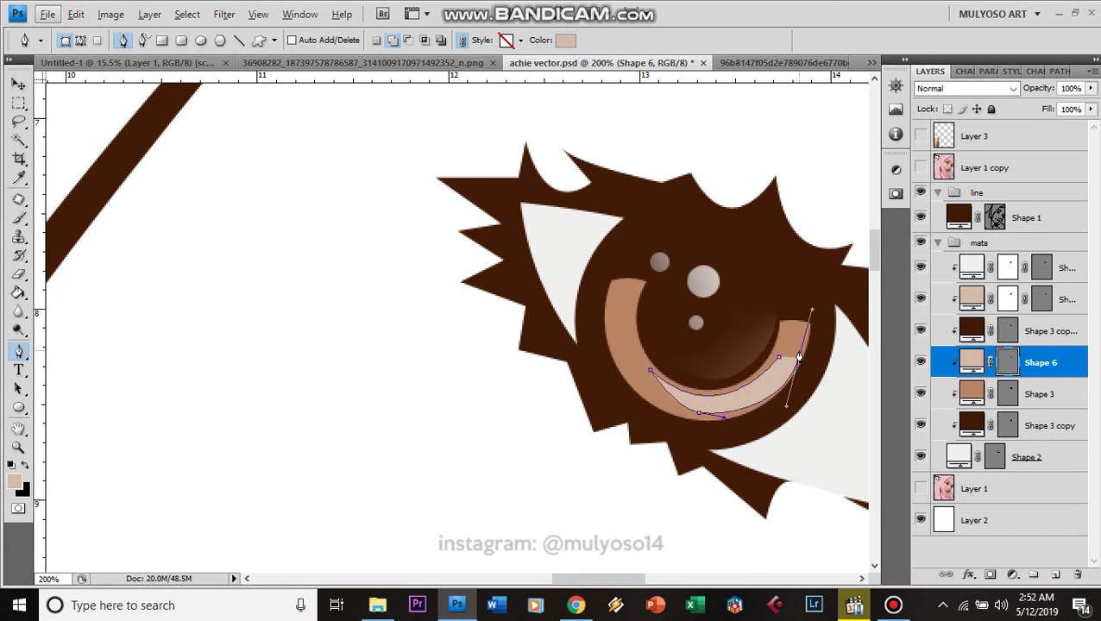
Step: Add a mask to the crescent and paint black to hide its right part
click(990, 573)
key(b)
drag(713, 459, 763, 332)
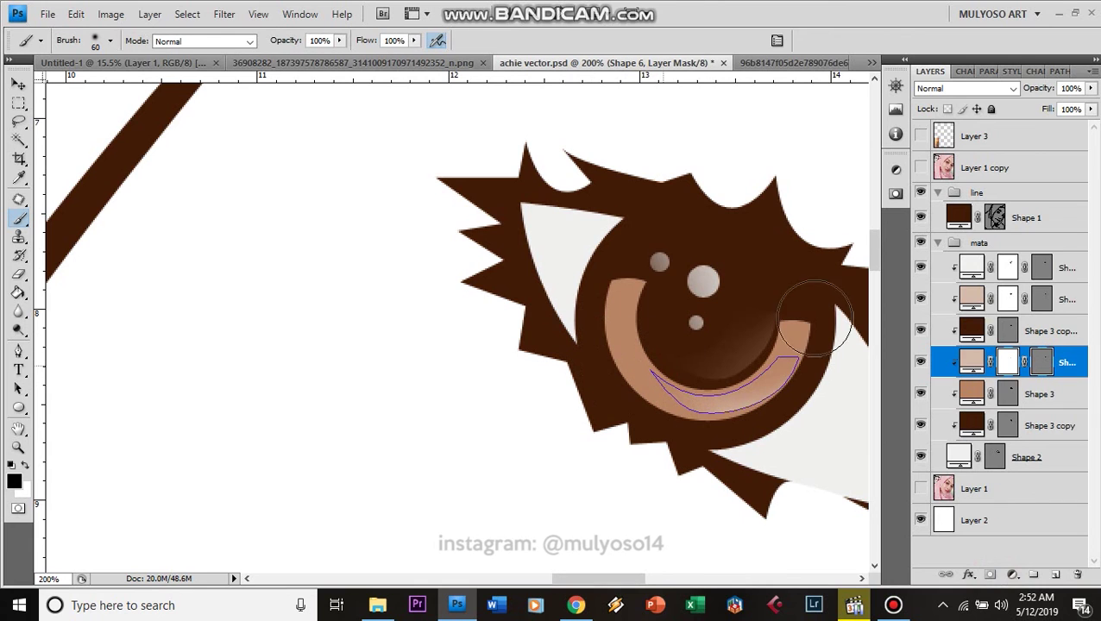
click(1054, 395)
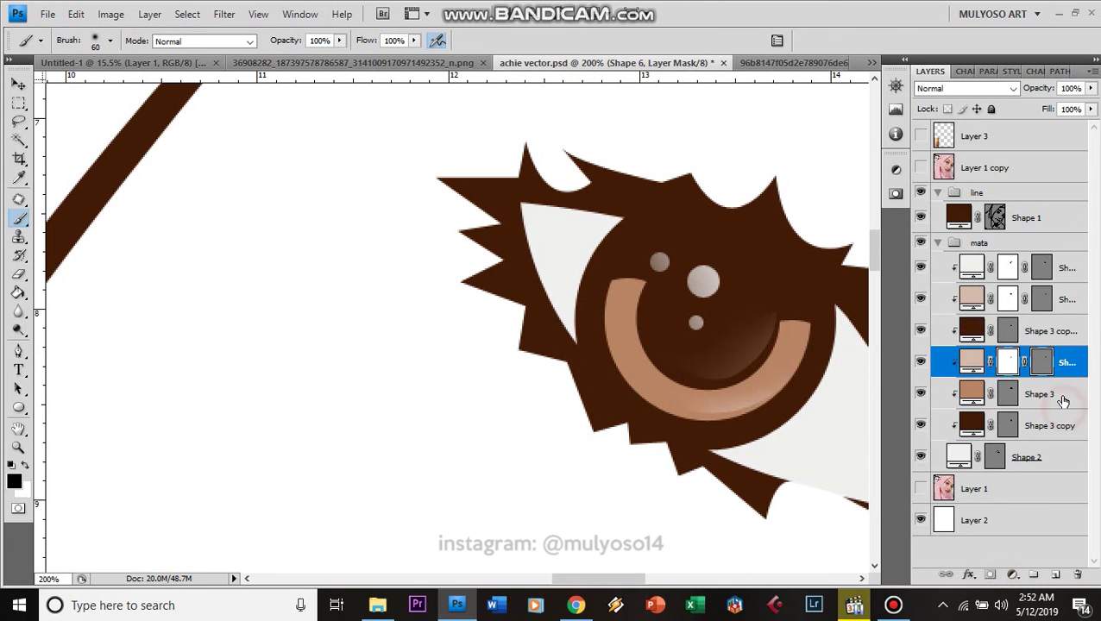
Step: Change Shape 6's fill colour to dark brown #421b06
drag(753, 379, 753, 315)
scroll(753, 314, up, 2)
double_click(972, 362)
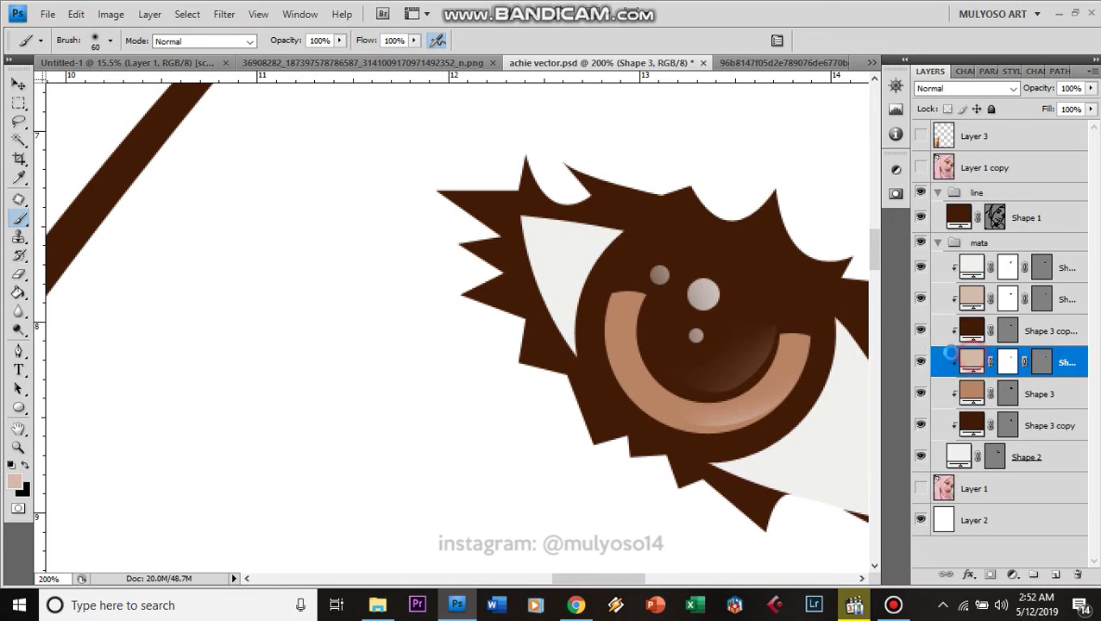
click(616, 253)
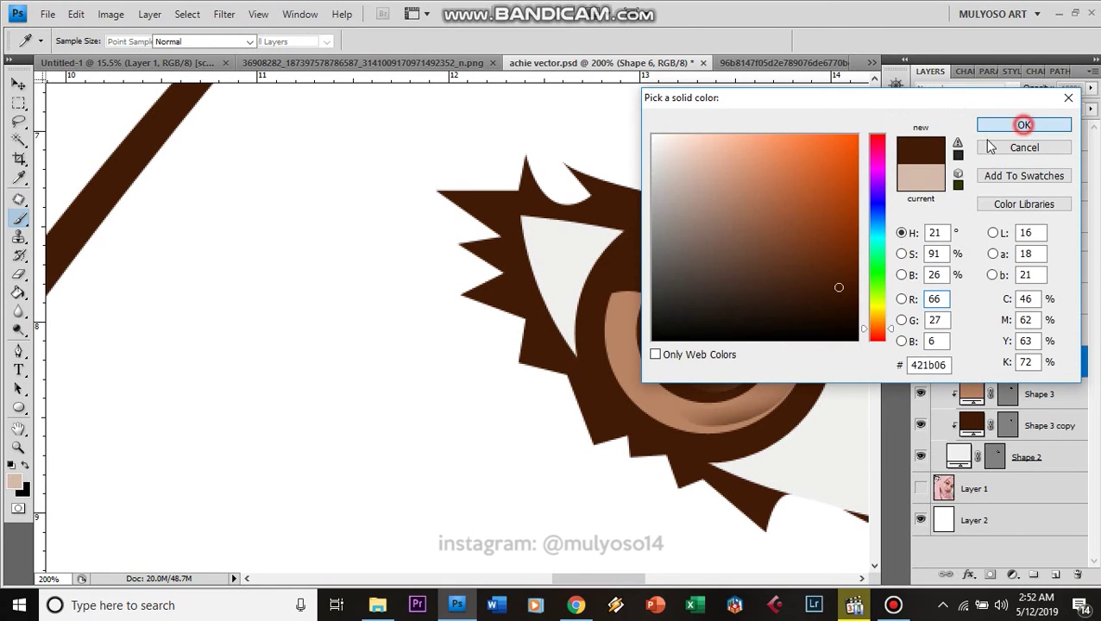
click(991, 125)
scroll(783, 273, up, 1)
scroll(783, 273, up, 1)
Step: Re-centre the view on the eye and select the Shape 2 layer
key(v)
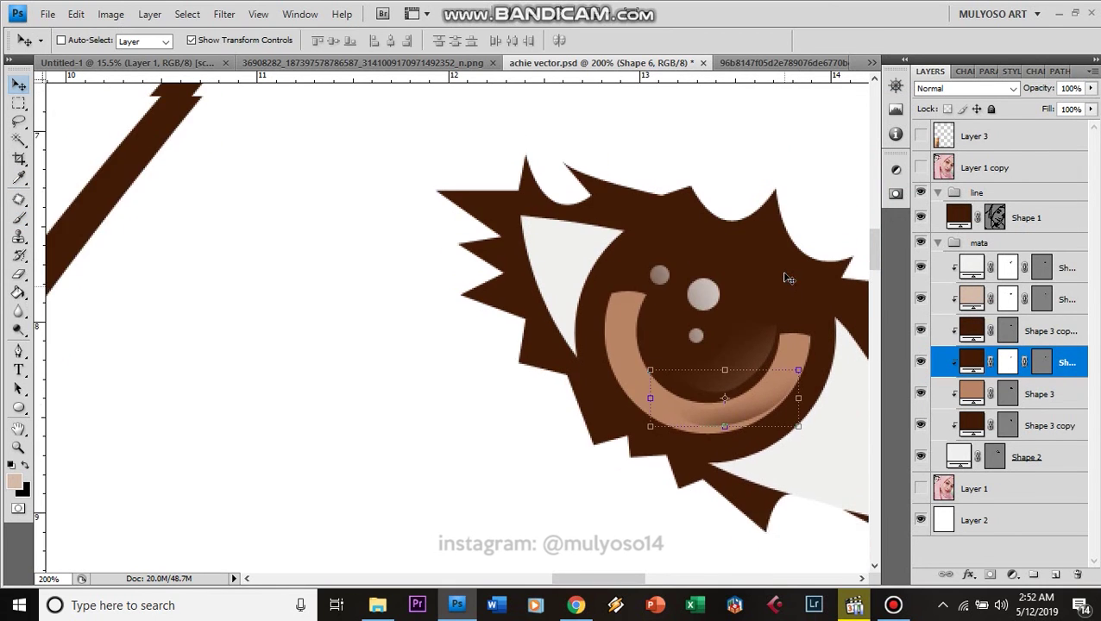
scroll(785, 276, down, 1)
scroll(785, 276, down, 2)
scroll(787, 215, down, 1)
scroll(614, 253, down, 1)
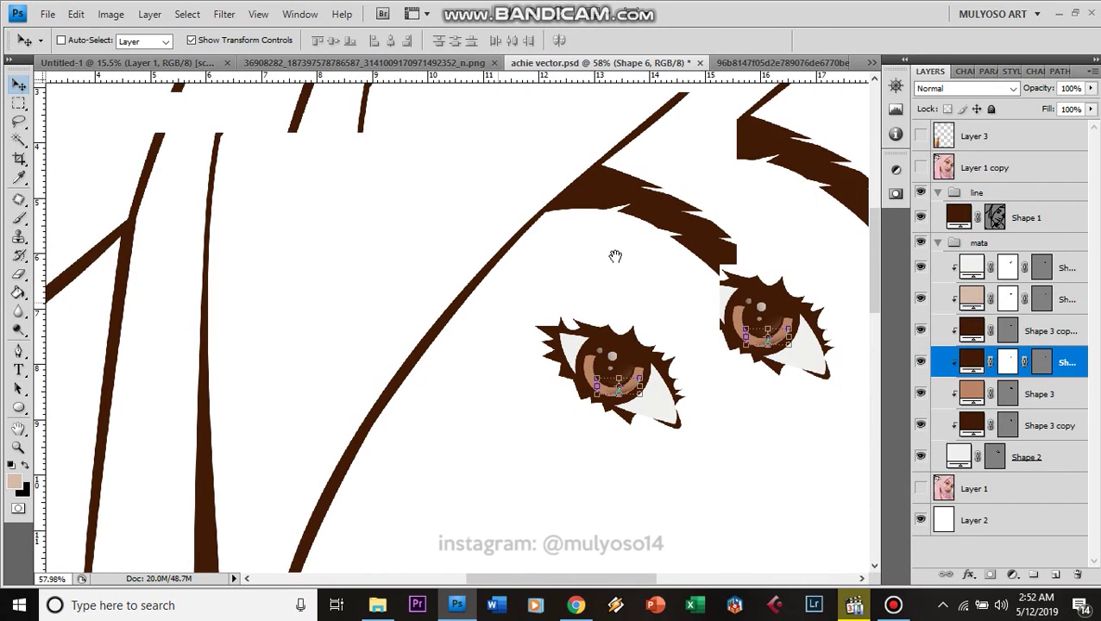
scroll(634, 327, up, 1)
scroll(627, 337, up, 1)
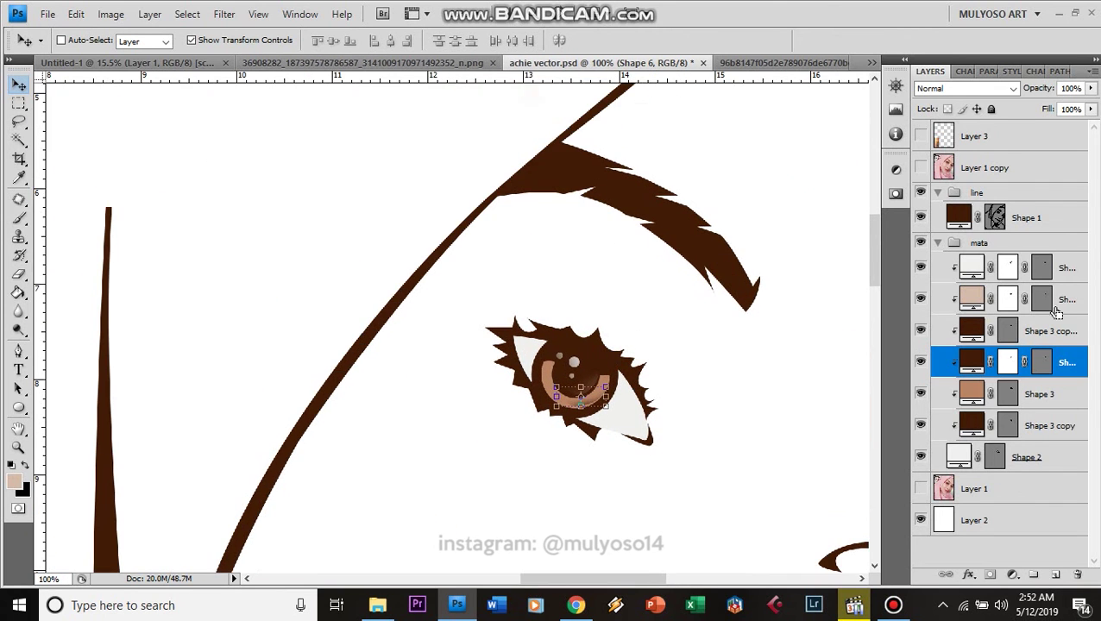
scroll(612, 356, up, 1)
drag(735, 322, 689, 282)
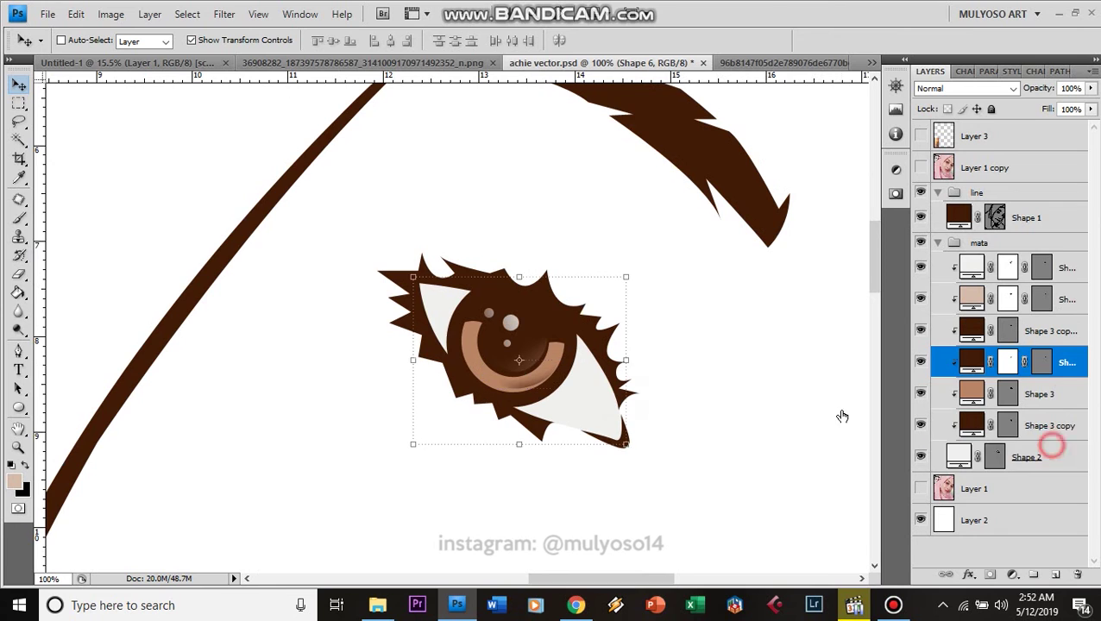
click(1048, 449)
scroll(628, 385, up, 1)
key(p)
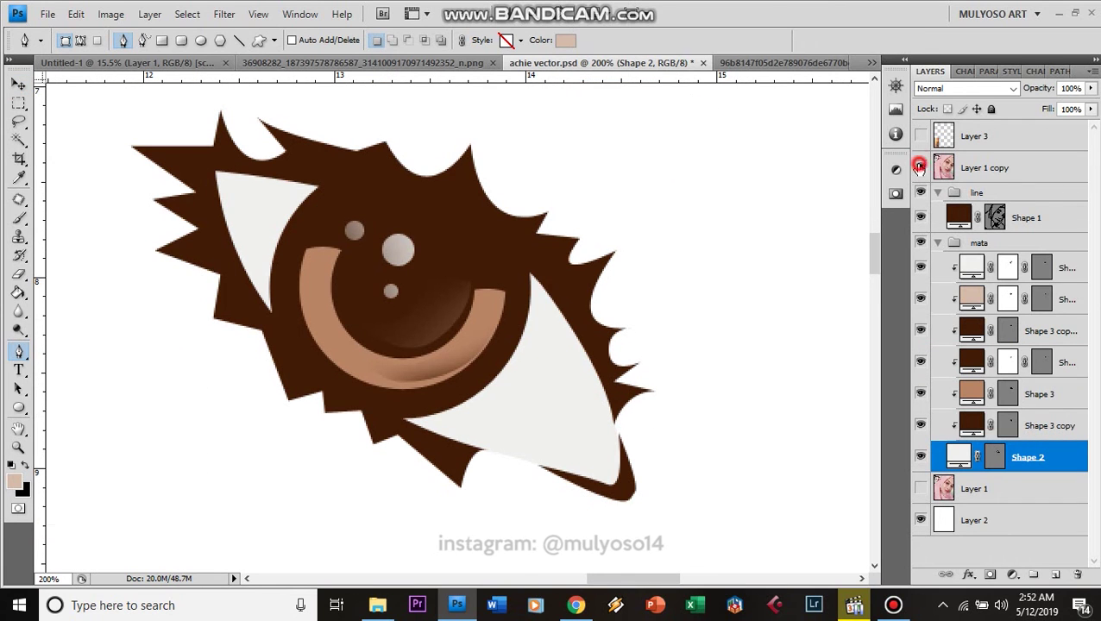
Step: With the reference photo shown, trace a closed outline around the eye's inner corner and lower rim
click(919, 168)
drag(535, 451, 433, 424)
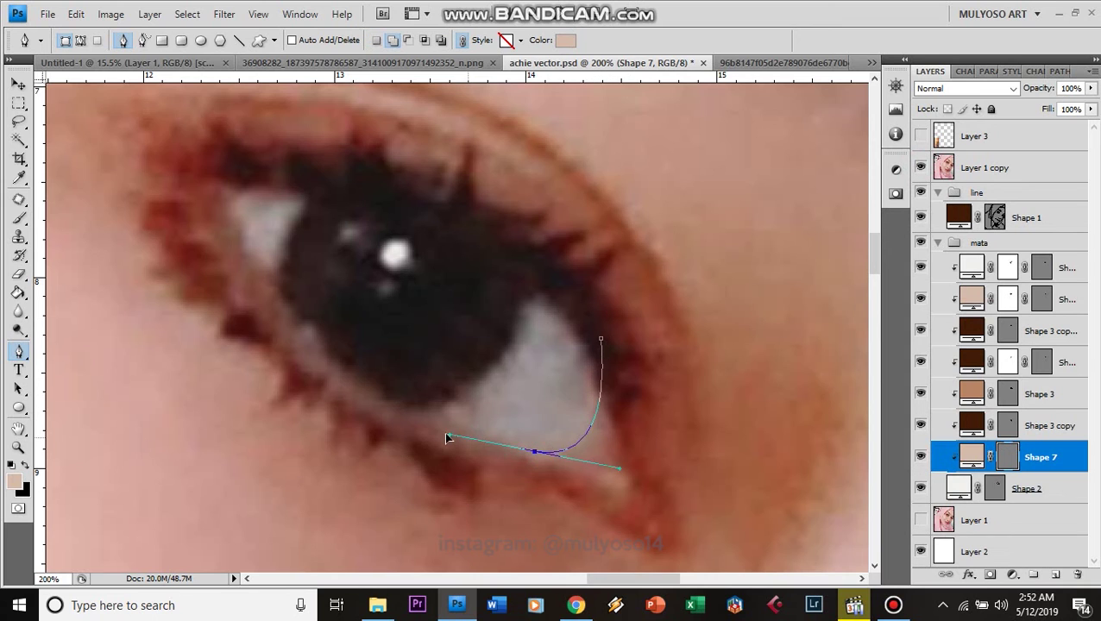
drag(304, 327, 273, 282)
drag(229, 195, 372, 201)
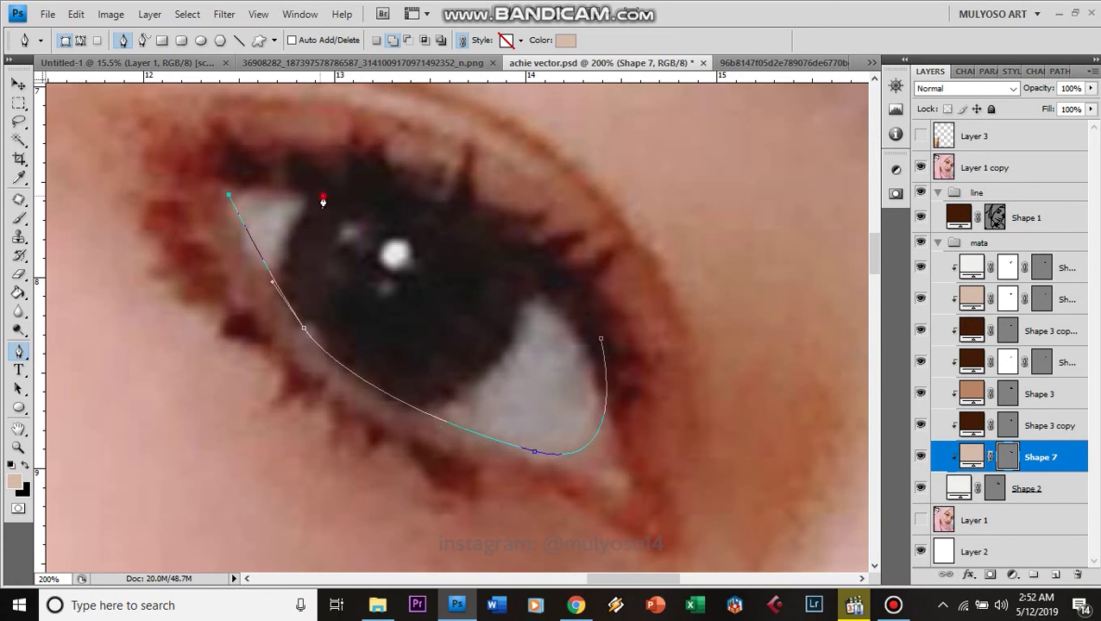
drag(404, 118, 483, 118)
drag(269, 538, 367, 545)
drag(718, 522, 725, 442)
click(600, 339)
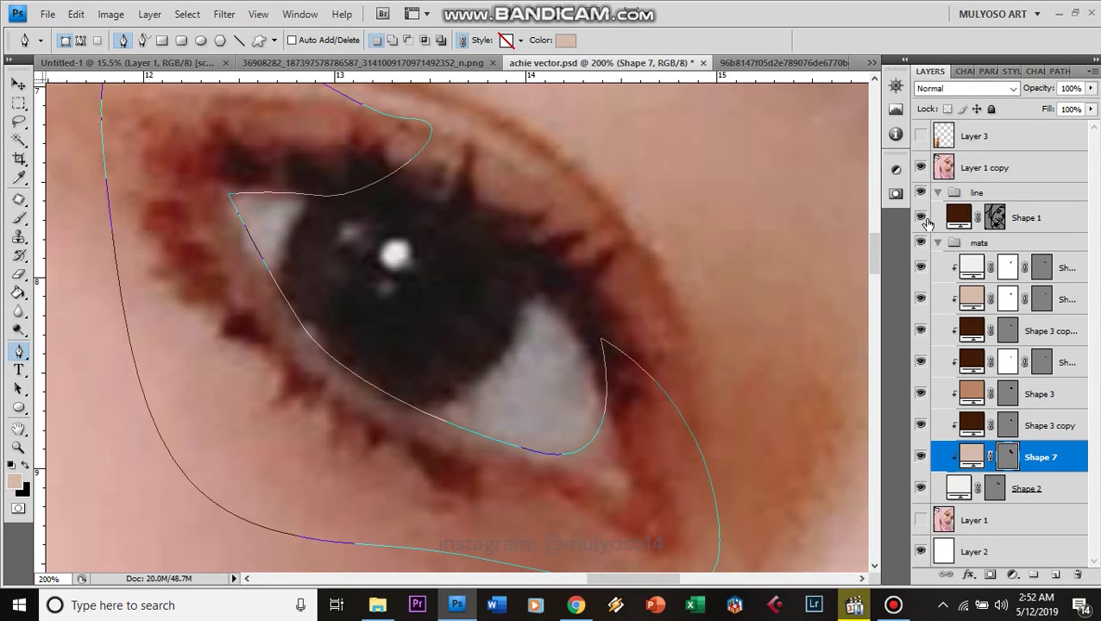
Step: Hide the photo, subtract the inner eye area, and refine the inner-corner anchors
click(922, 168)
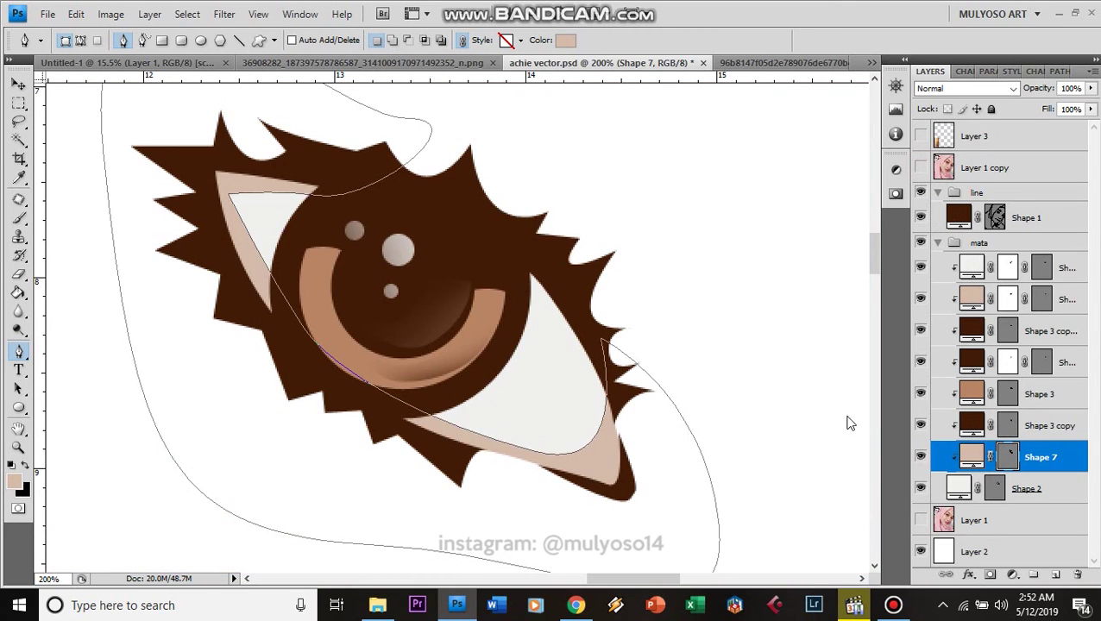
ctrl+click(228, 188)
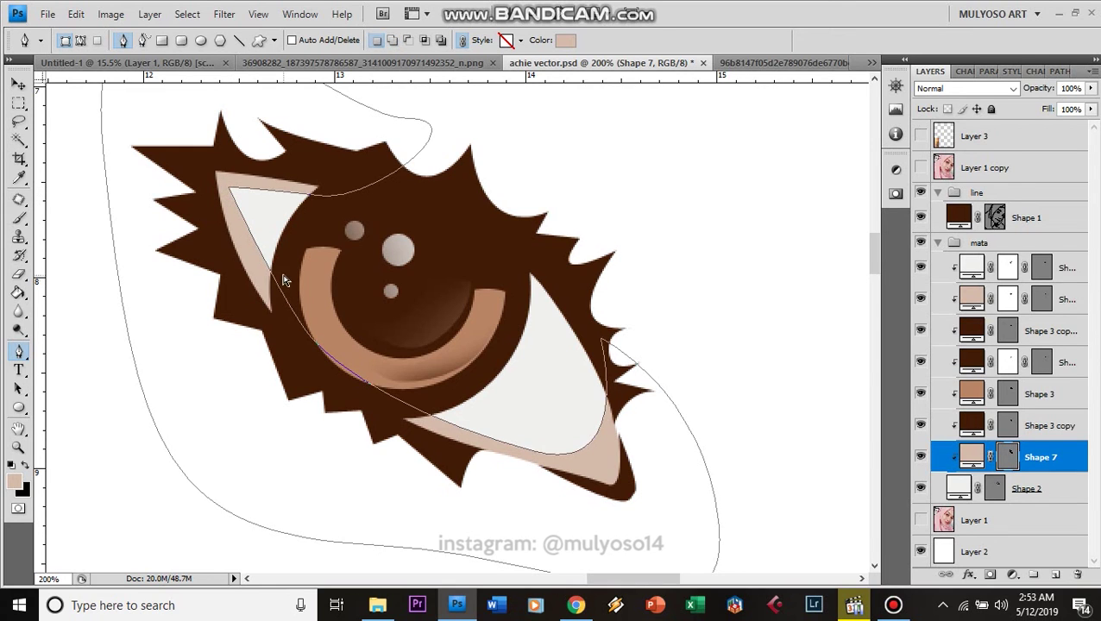
drag(273, 279, 262, 293)
drag(230, 188, 237, 191)
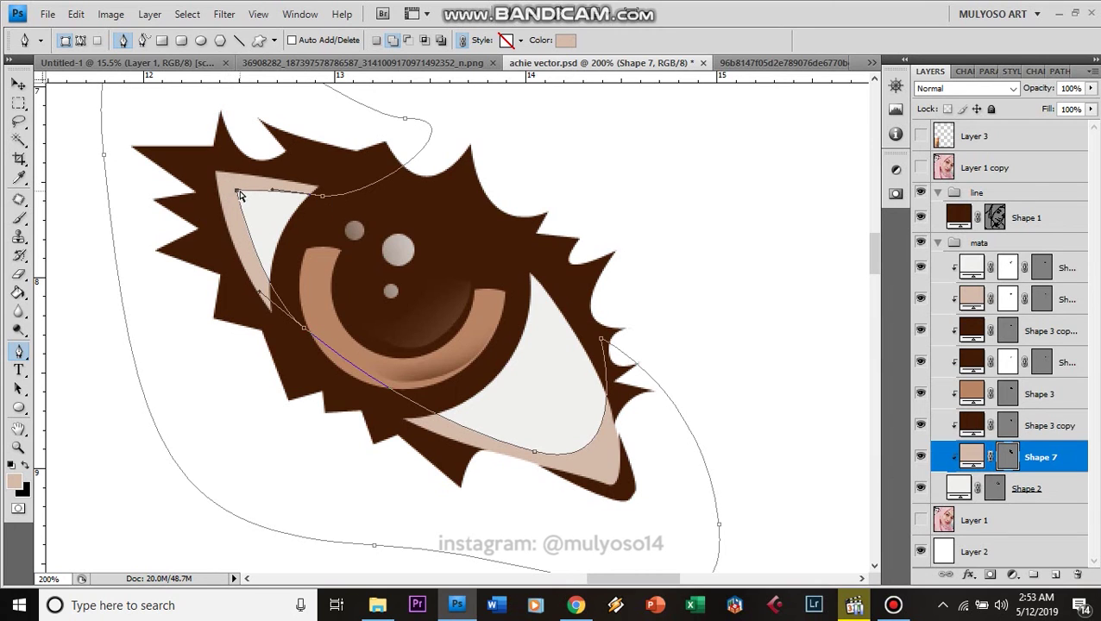
click(1074, 369)
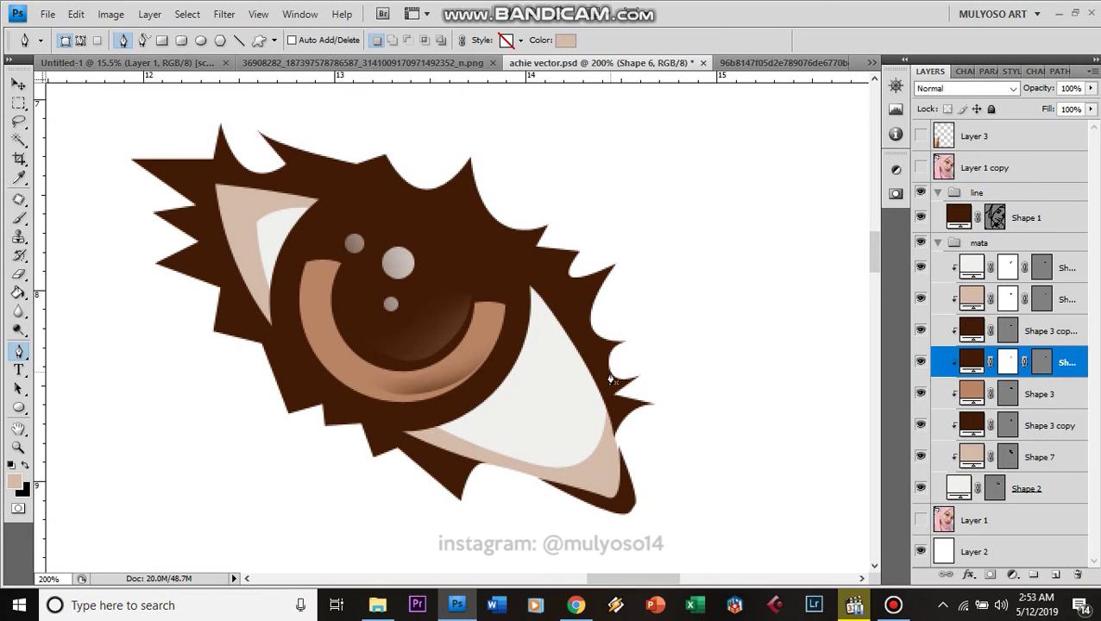
Step: Above Shape 7, start a new lid outline along the eye's lower rim
scroll(610, 380, down, 3)
click(1041, 463)
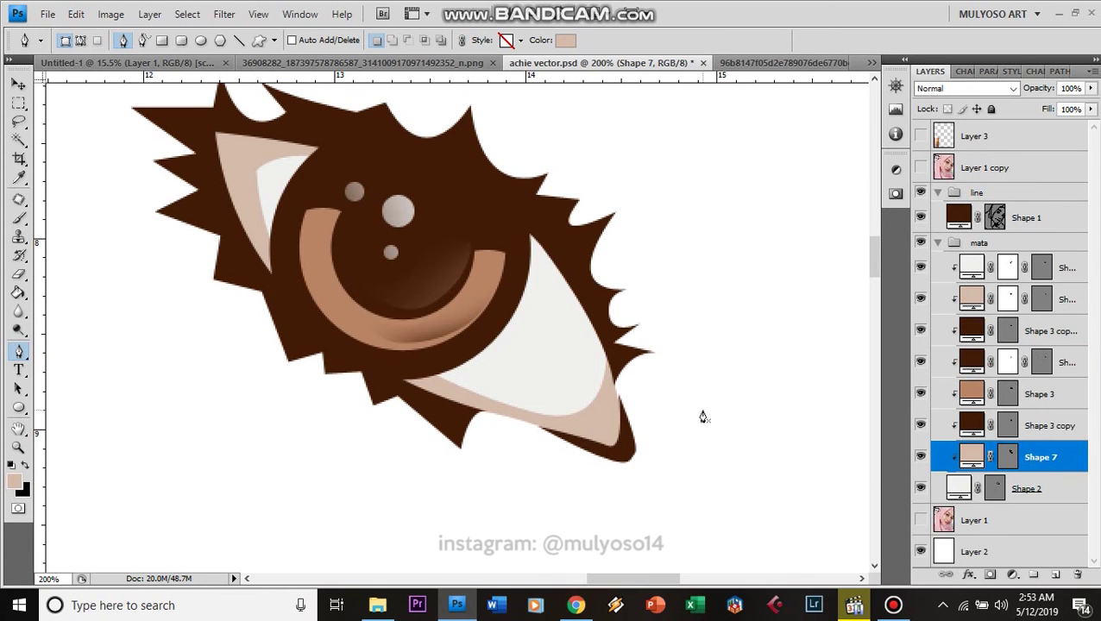
click(612, 354)
mouse_move(559, 457)
mouse_down()
mouse_move(509, 443)
mouse_move(516, 421)
mouse_up()
click(565, 436)
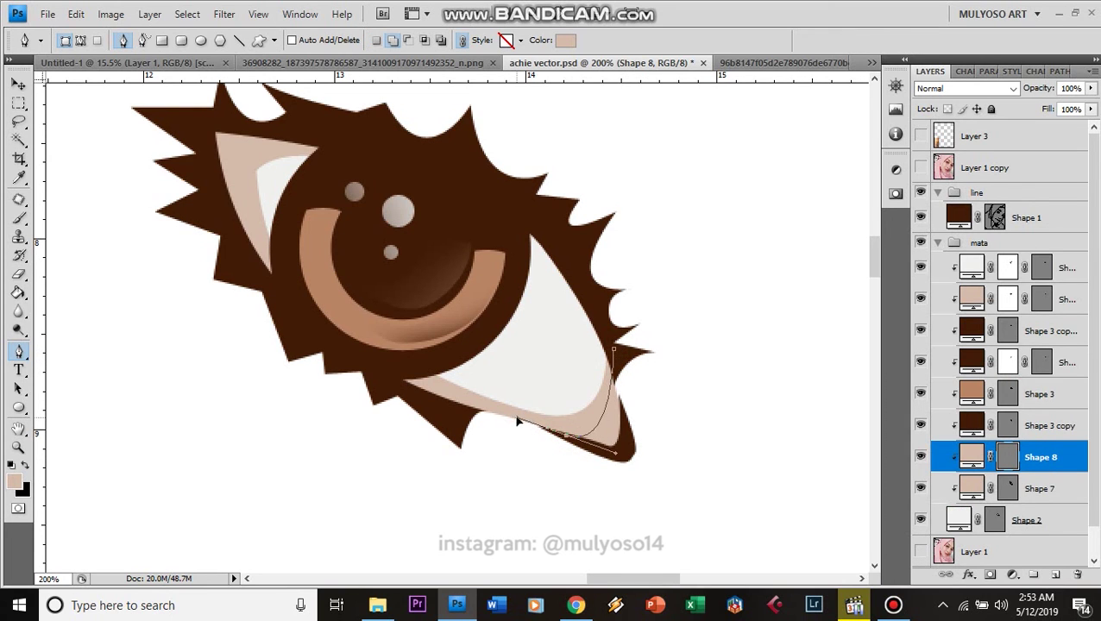
drag(380, 358, 331, 320)
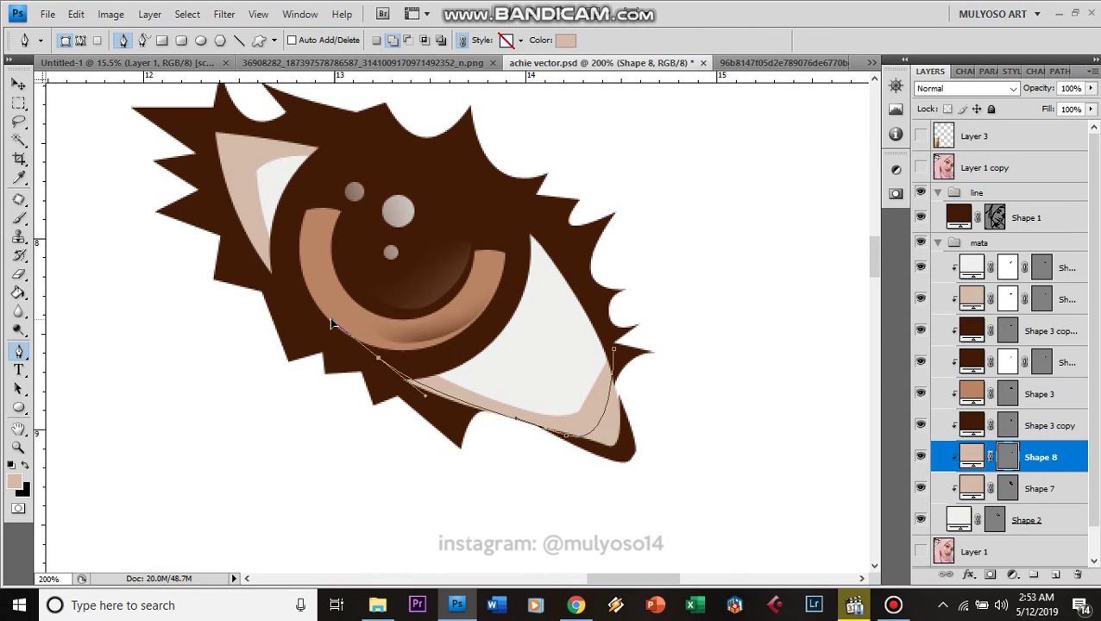
click(283, 288)
click(226, 145)
key(ctrl+z)
Step: Curve the lid outline up around the inner corner and close it
drag(235, 164, 228, 91)
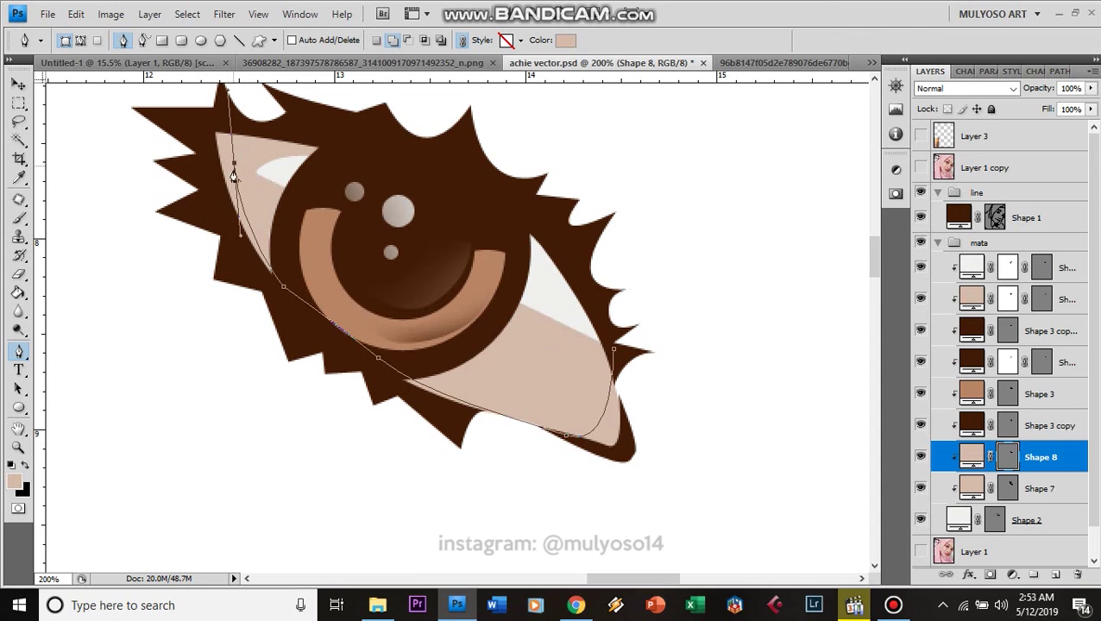
drag(234, 166, 237, 155)
click(342, 151)
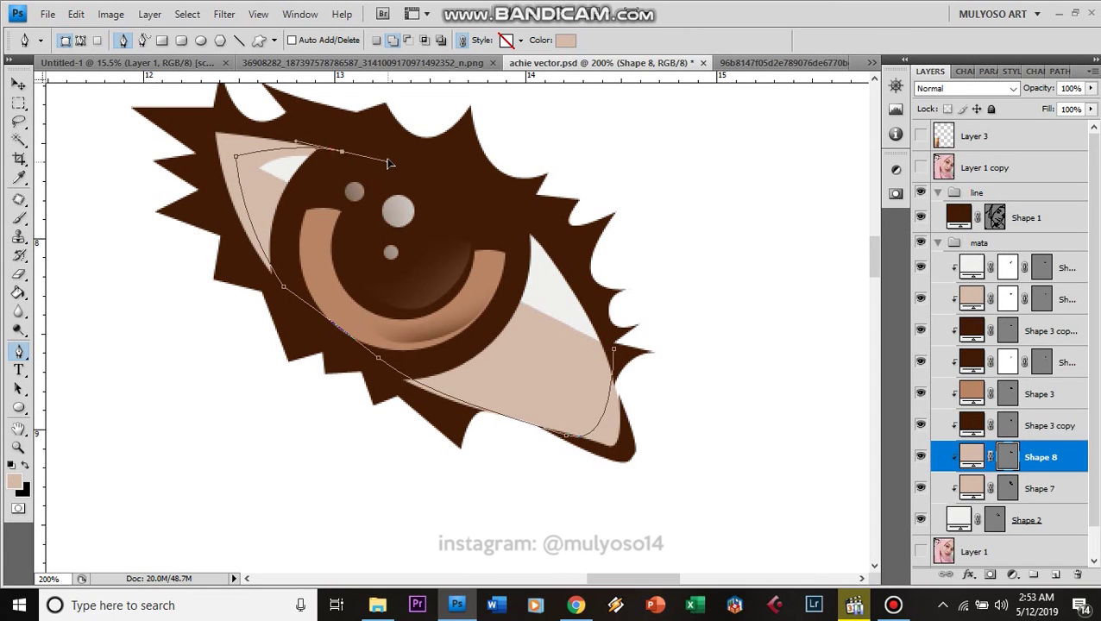
drag(244, 89, 152, 90)
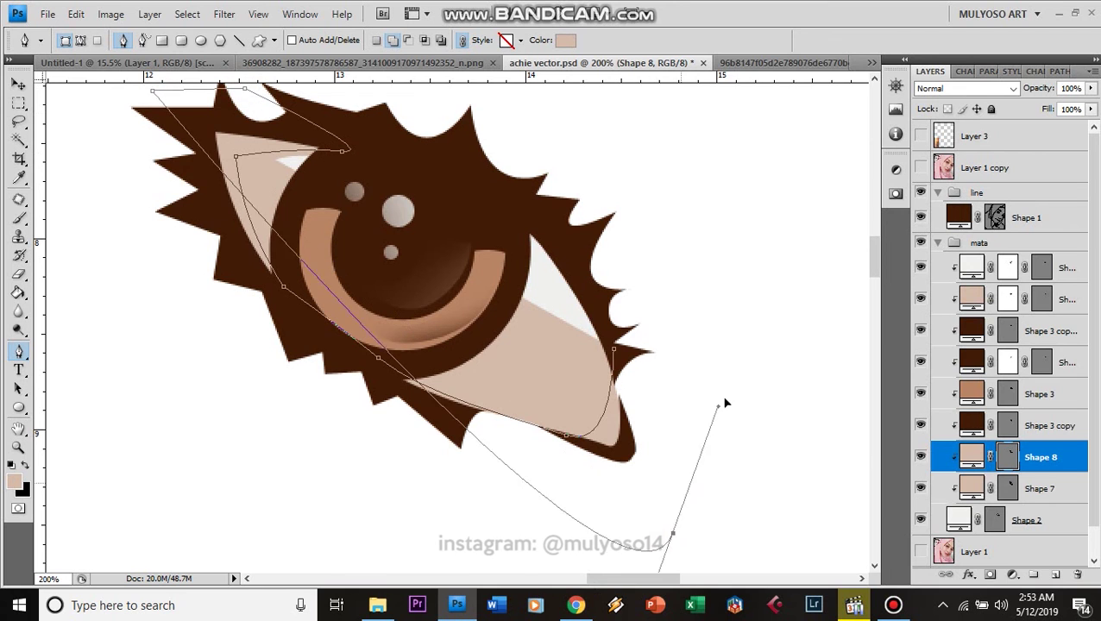
drag(672, 533, 862, 502)
click(426, 311)
click(380, 356)
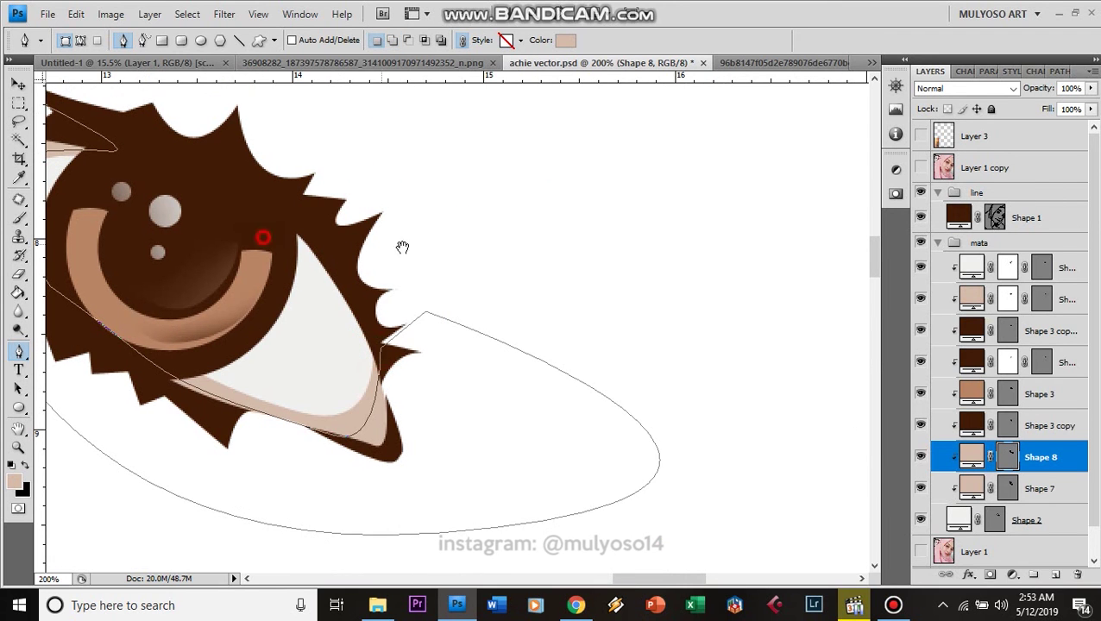
Step: Fill Shape 8 with a medium warm brown
drag(263, 235, 477, 259)
click(562, 40)
click(748, 229)
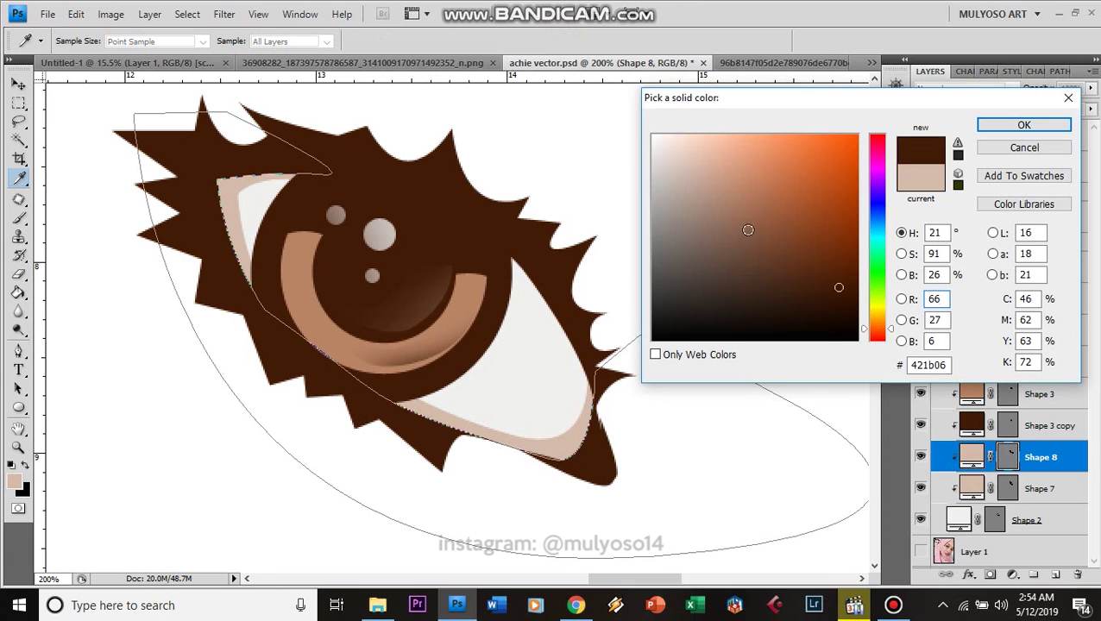
drag(723, 276, 691, 245)
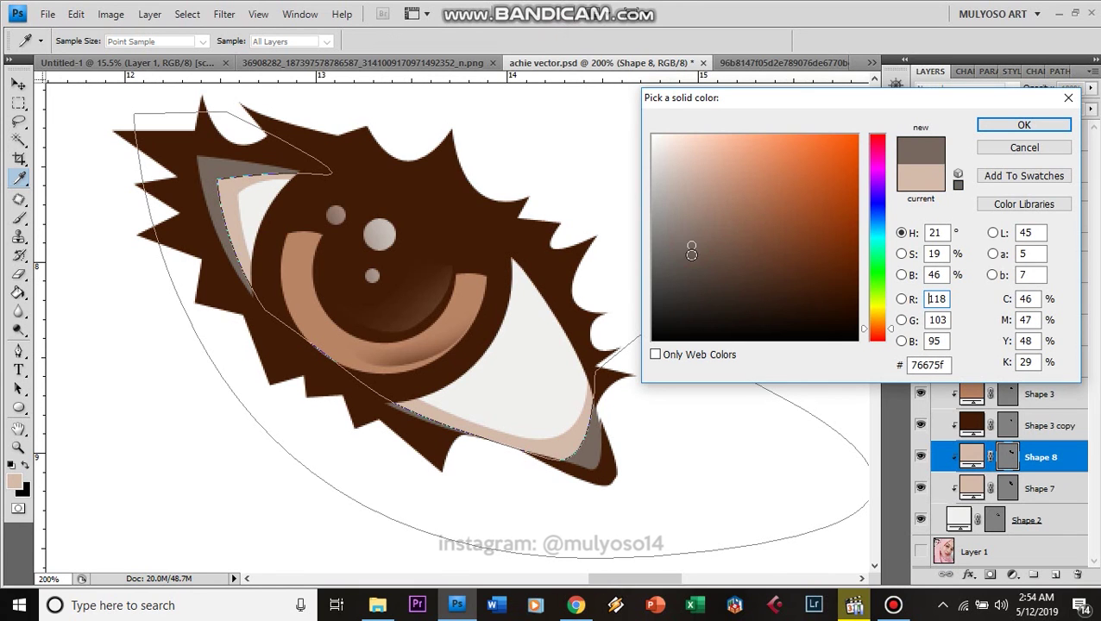
click(720, 225)
click(752, 247)
click(736, 226)
click(745, 209)
click(1000, 128)
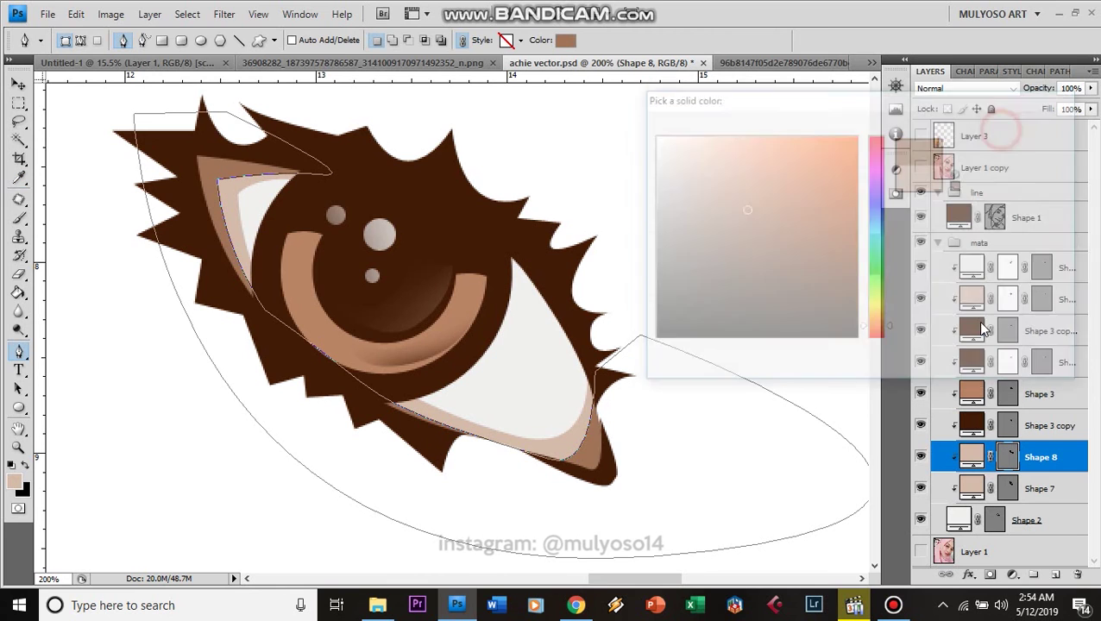
Step: Change Shape 8's fill to salmon pink #e27b7b
double_click(972, 455)
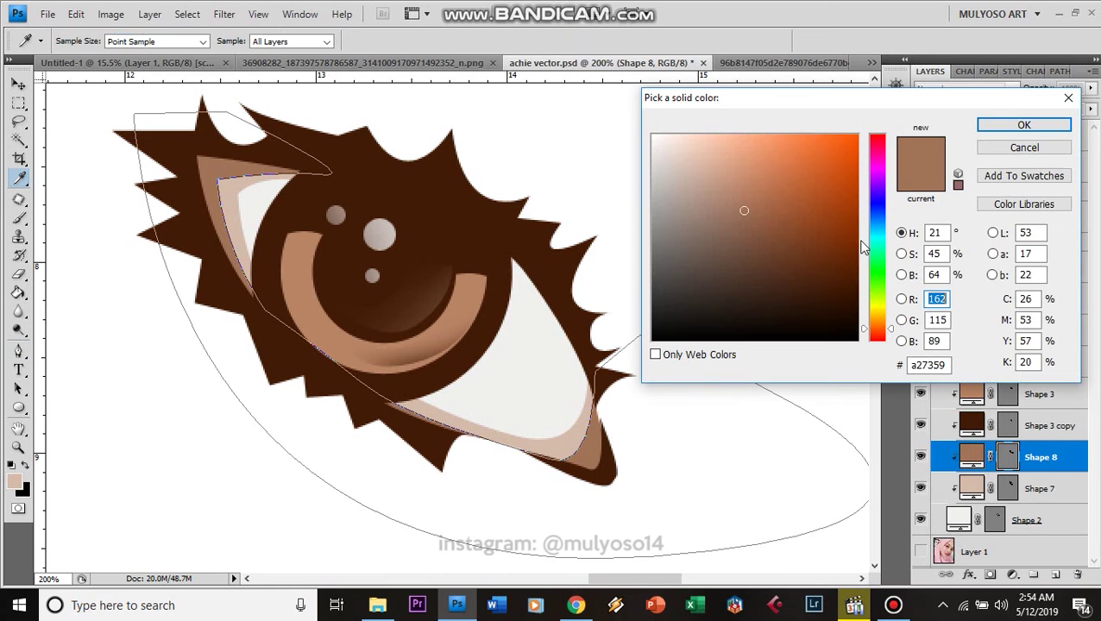
click(878, 146)
click(741, 146)
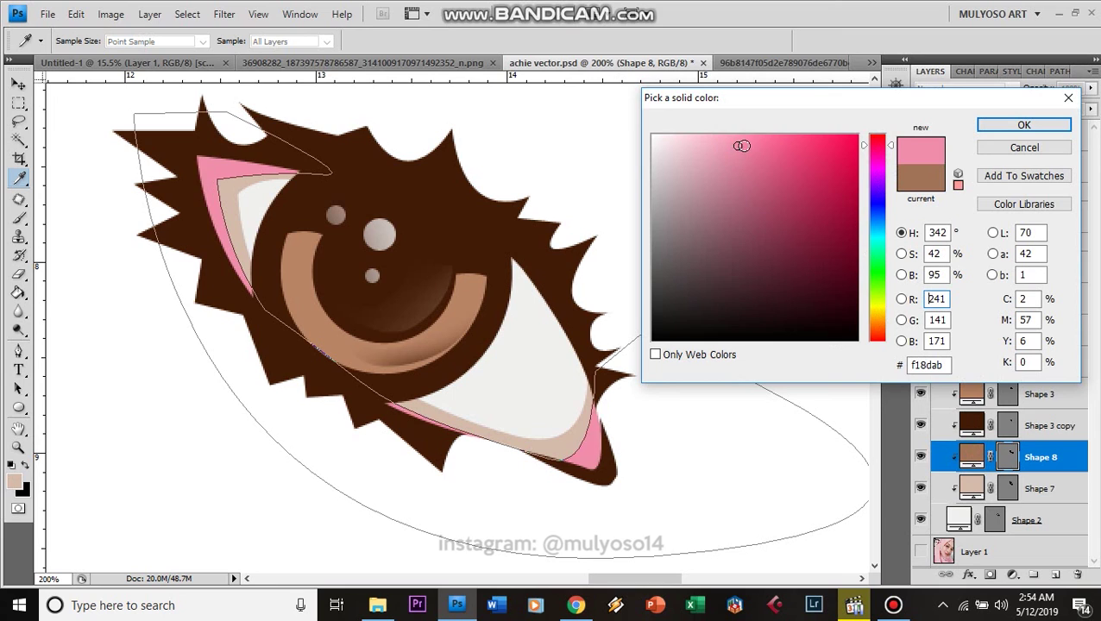
click(788, 141)
click(842, 250)
click(782, 272)
click(804, 170)
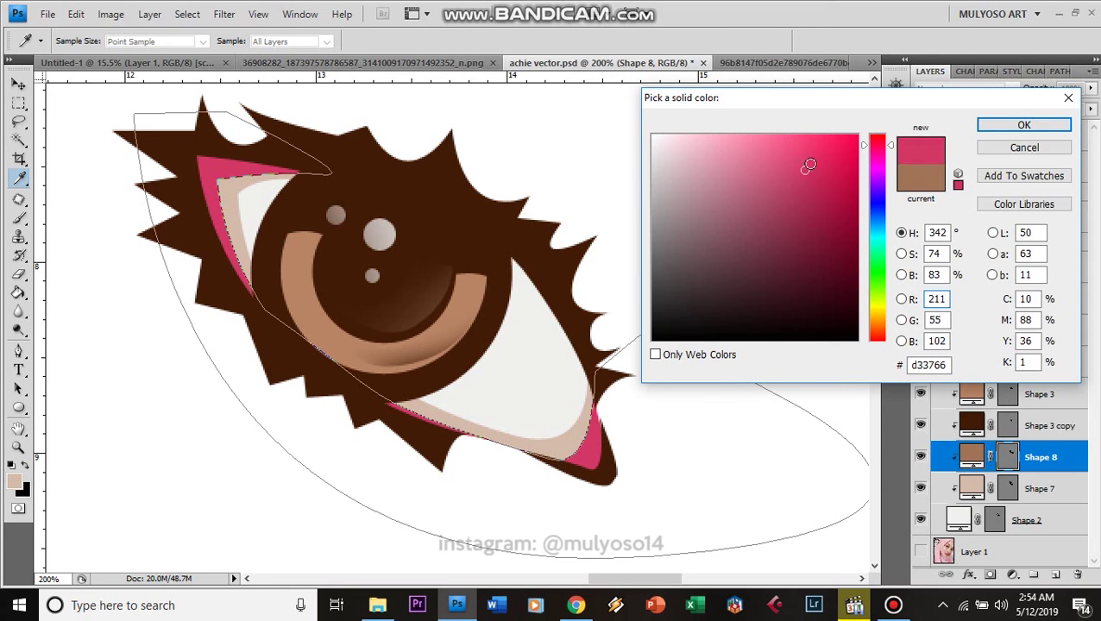
click(745, 158)
drag(880, 143, 877, 135)
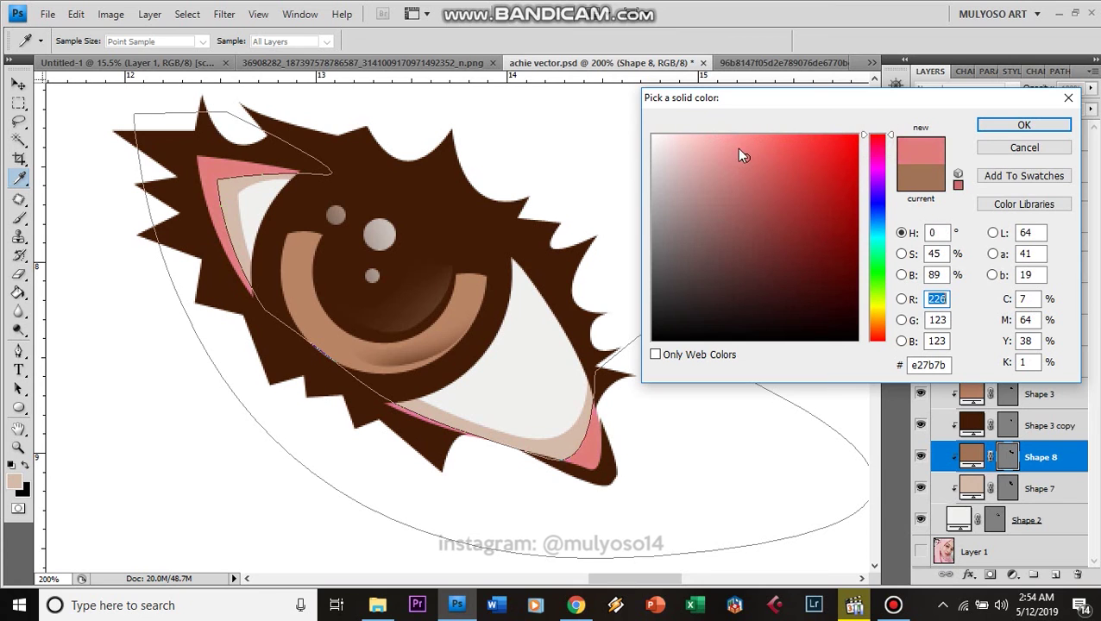
click(1020, 124)
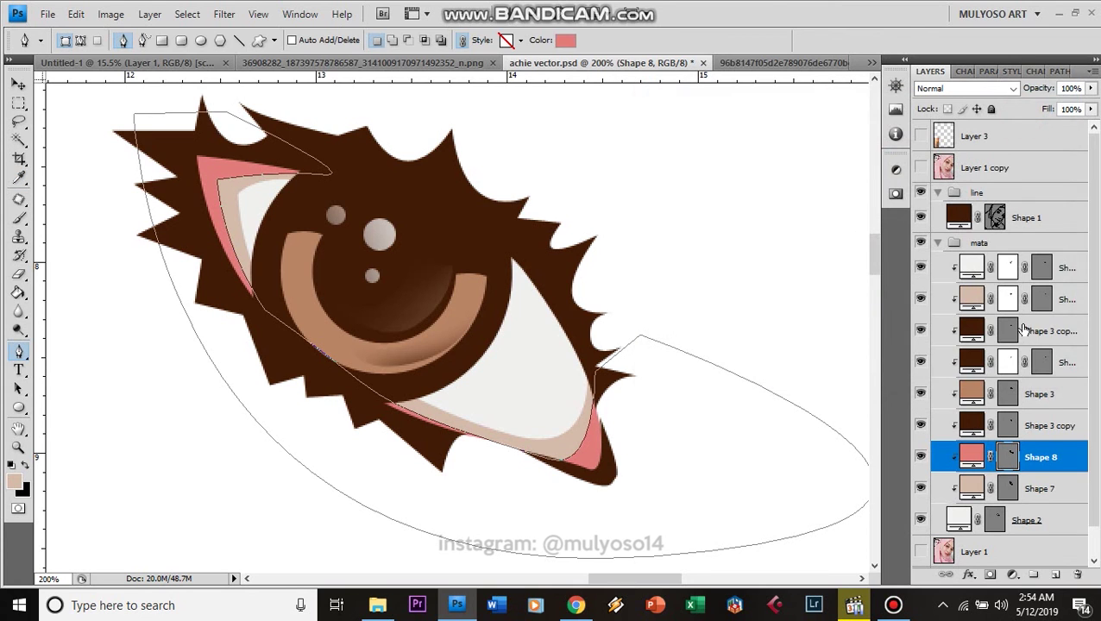
click(1057, 394)
scroll(679, 409, down, 1)
scroll(678, 409, down, 1)
scroll(679, 409, down, 1)
scroll(622, 380, down, 1)
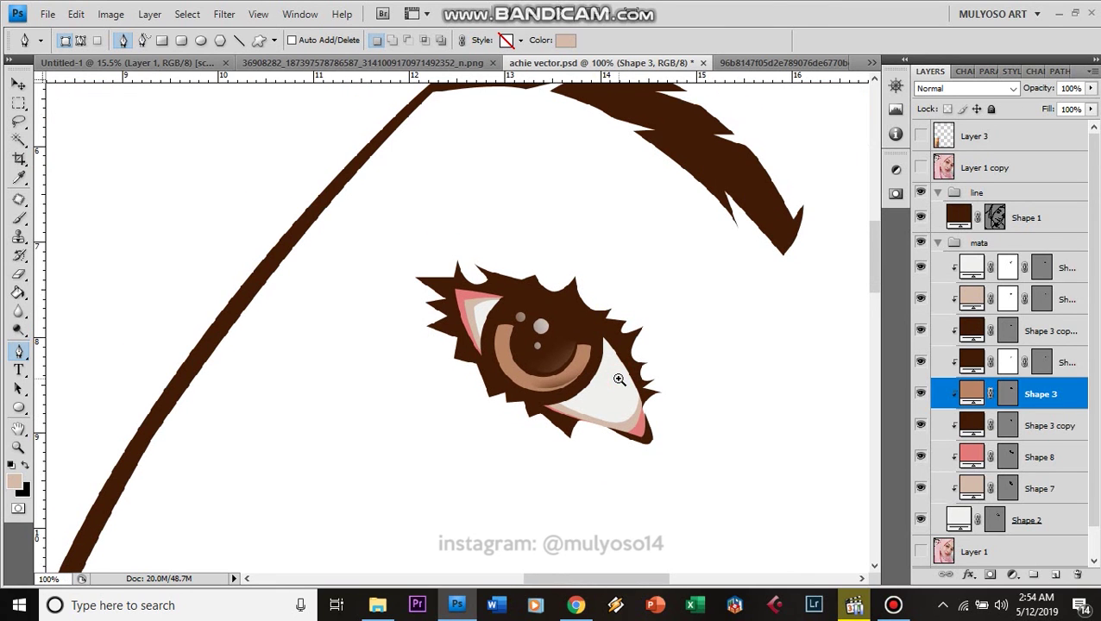
Step: Above Shape 2, start a new outline curving up along the iris edge
scroll(622, 380, up, 1)
scroll(622, 380, up, 1)
click(1038, 522)
click(452, 448)
mouse_move(568, 399)
mouse_down()
mouse_move(590, 345)
mouse_move(601, 262)
mouse_up()
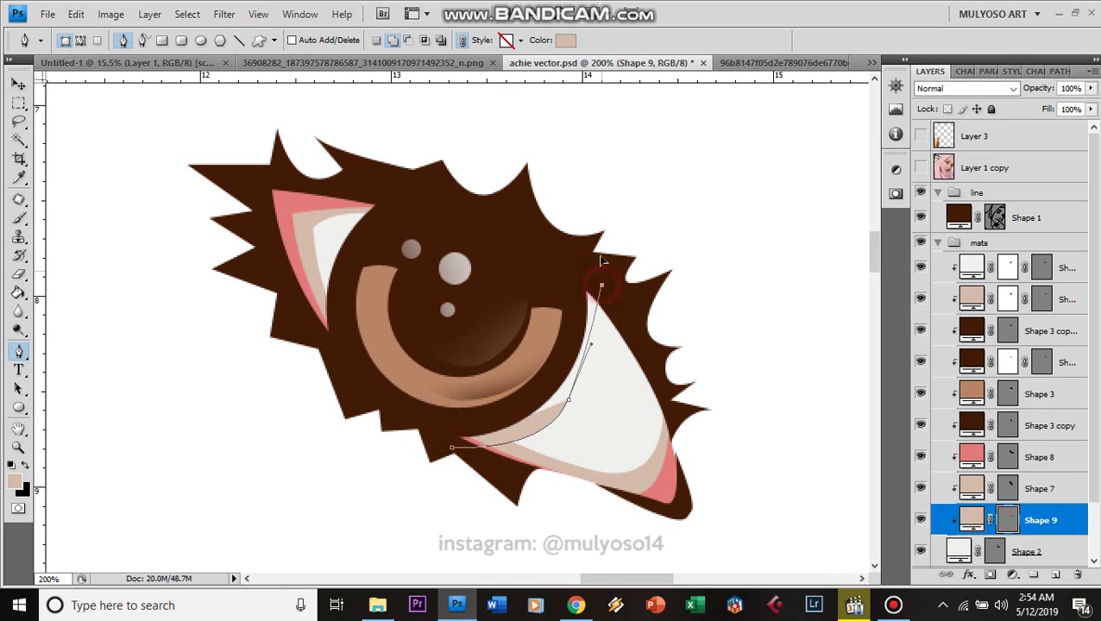
key(ctrl+z)
drag(553, 417, 584, 373)
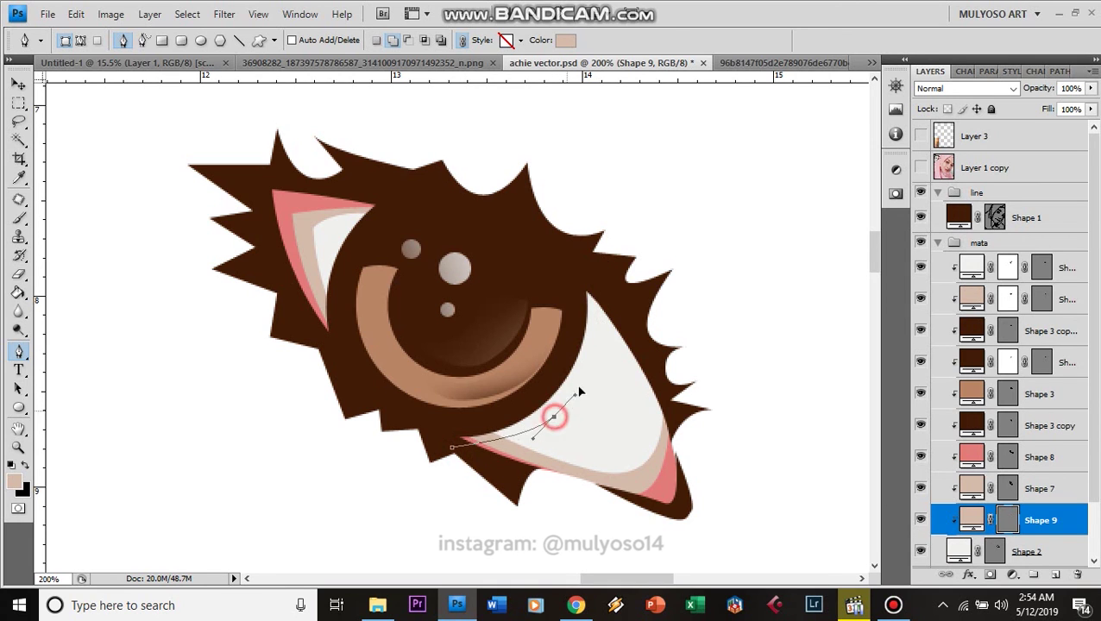
drag(581, 383, 584, 380)
Step: Carry the outline over the iris top to the inner corner and close it
drag(599, 259, 596, 178)
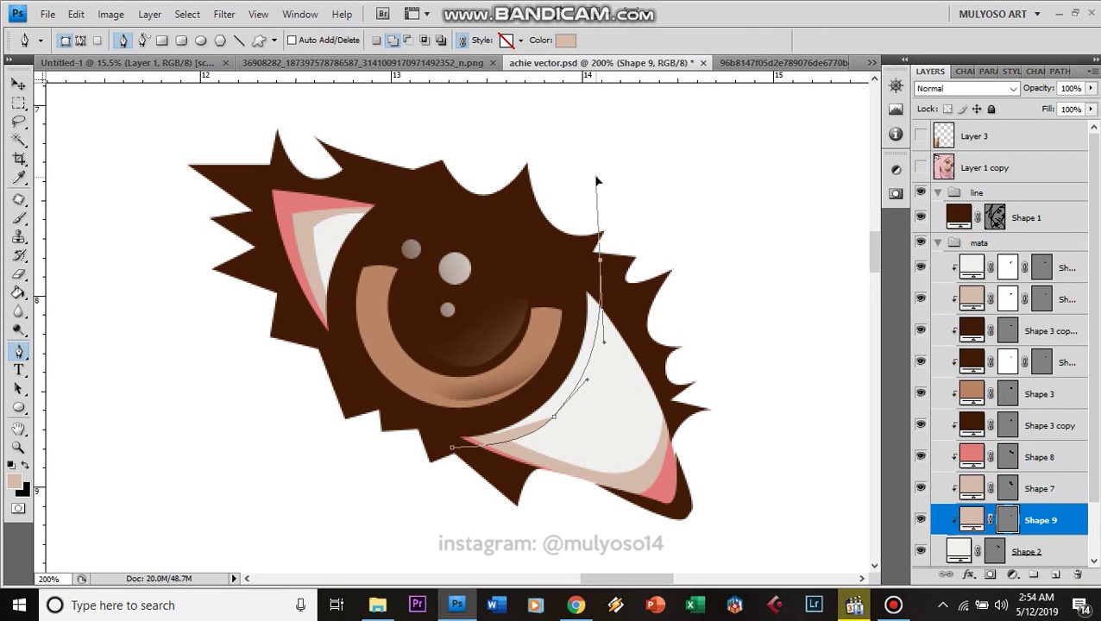
drag(553, 421, 565, 410)
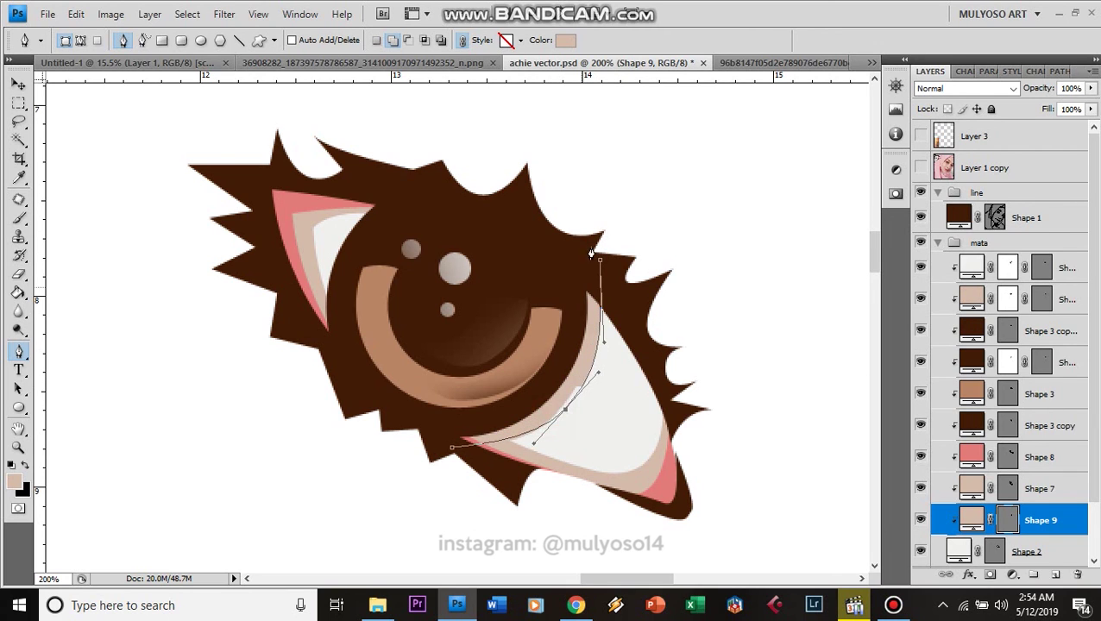
click(430, 203)
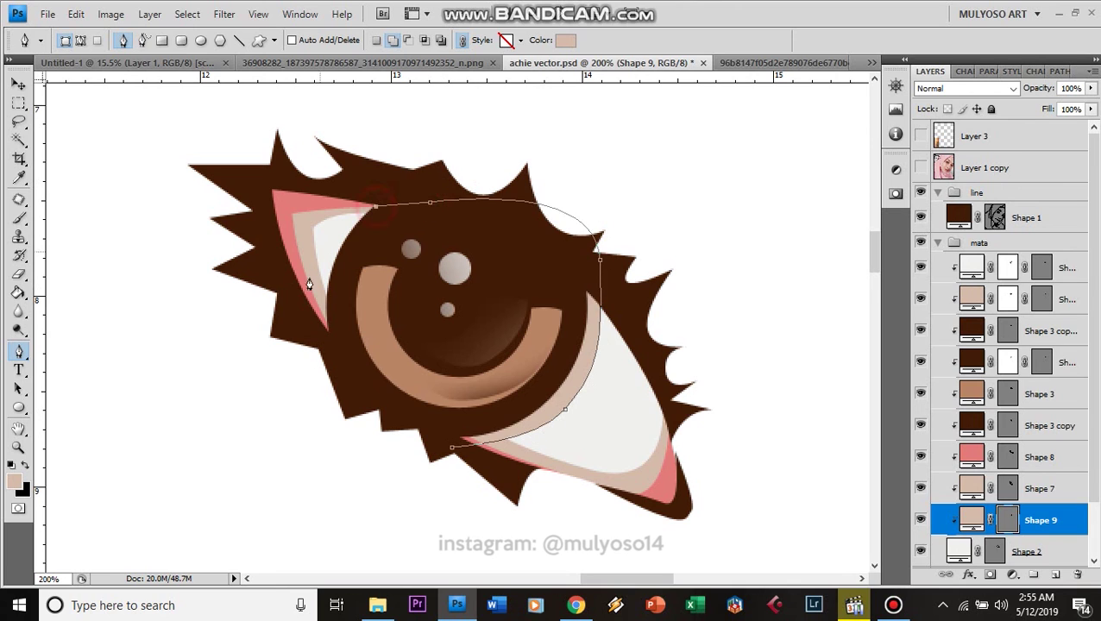
mouse_move(329, 353)
mouse_down()
mouse_move(344, 428)
mouse_move(354, 412)
mouse_up()
click(452, 446)
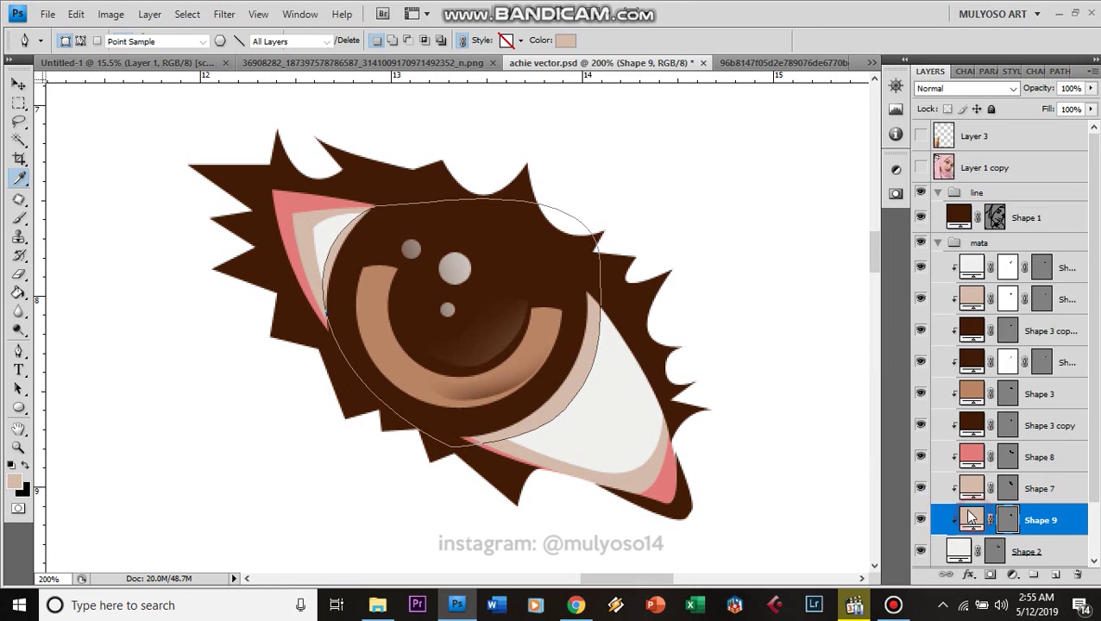
Step: Change Shape 9's fill to the soft pale peach #ebc8b6 to shade the eye white
double_click(969, 516)
click(752, 225)
drag(695, 226, 669, 169)
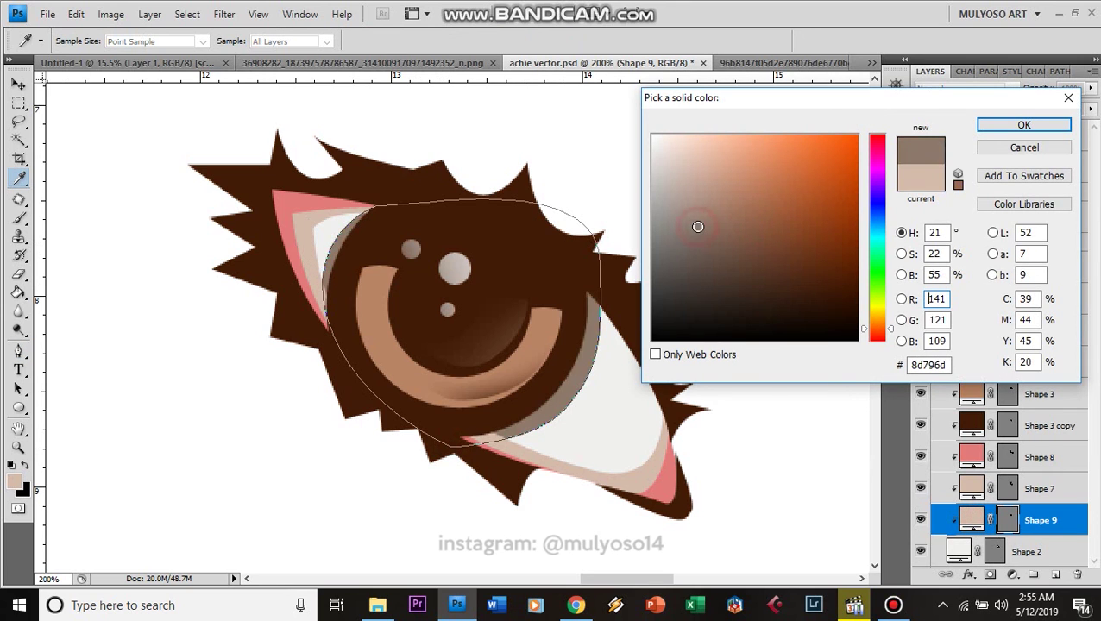
click(719, 143)
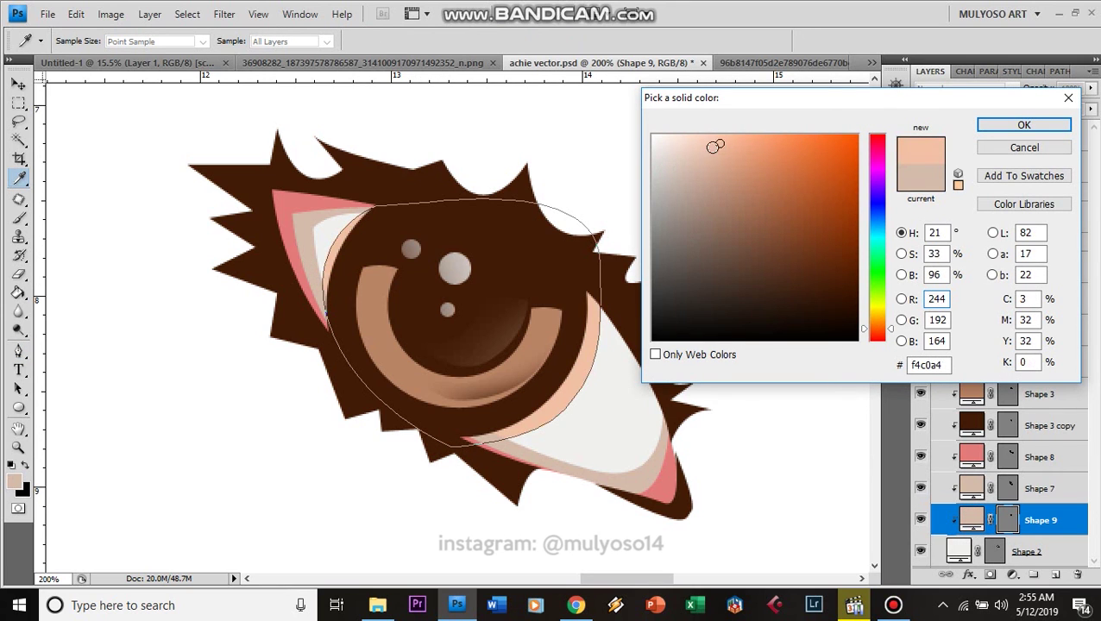
click(691, 168)
click(700, 182)
click(691, 164)
click(684, 142)
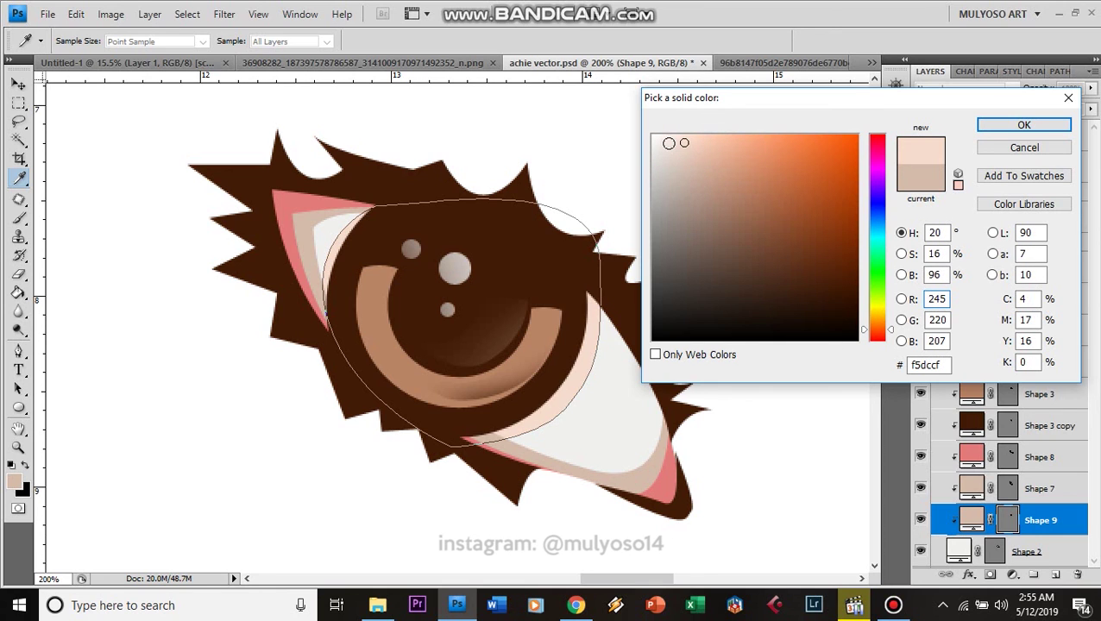
click(677, 145)
click(698, 151)
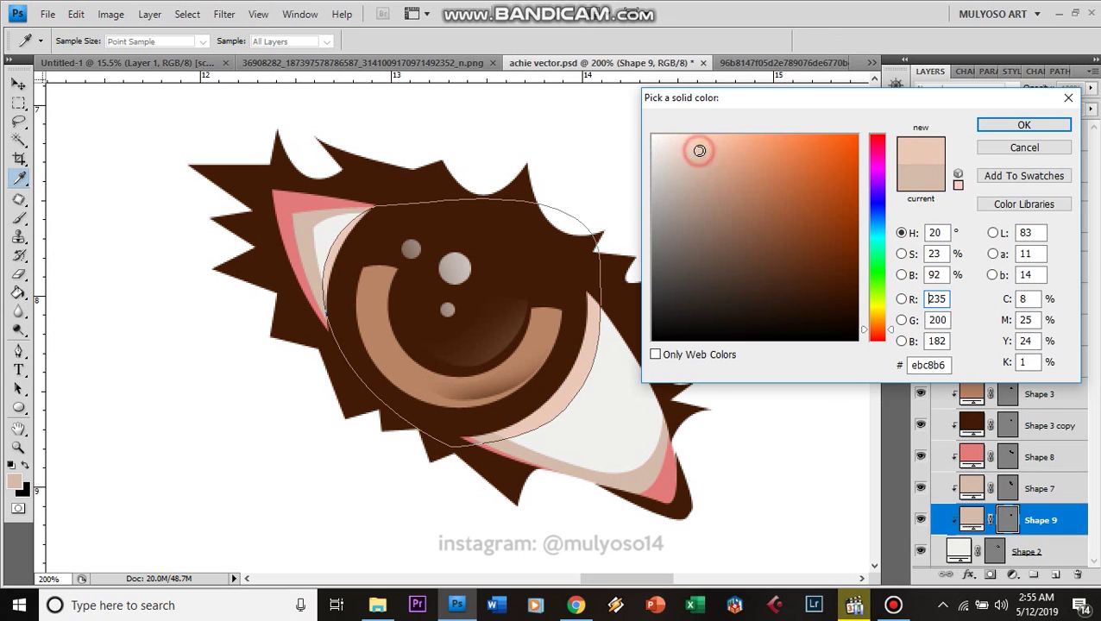
click(1054, 124)
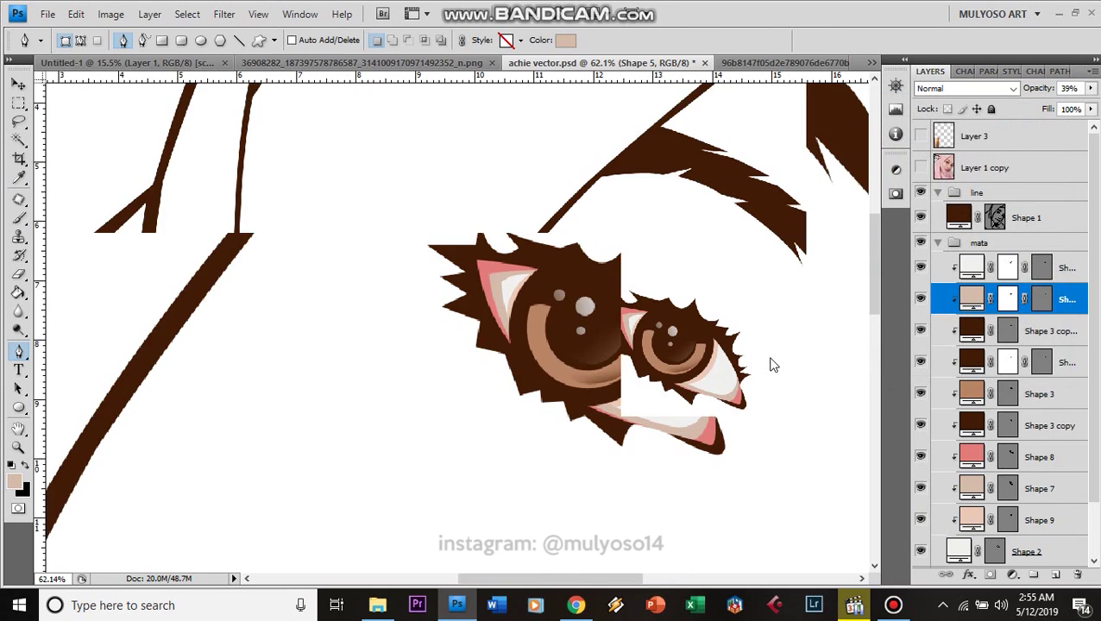